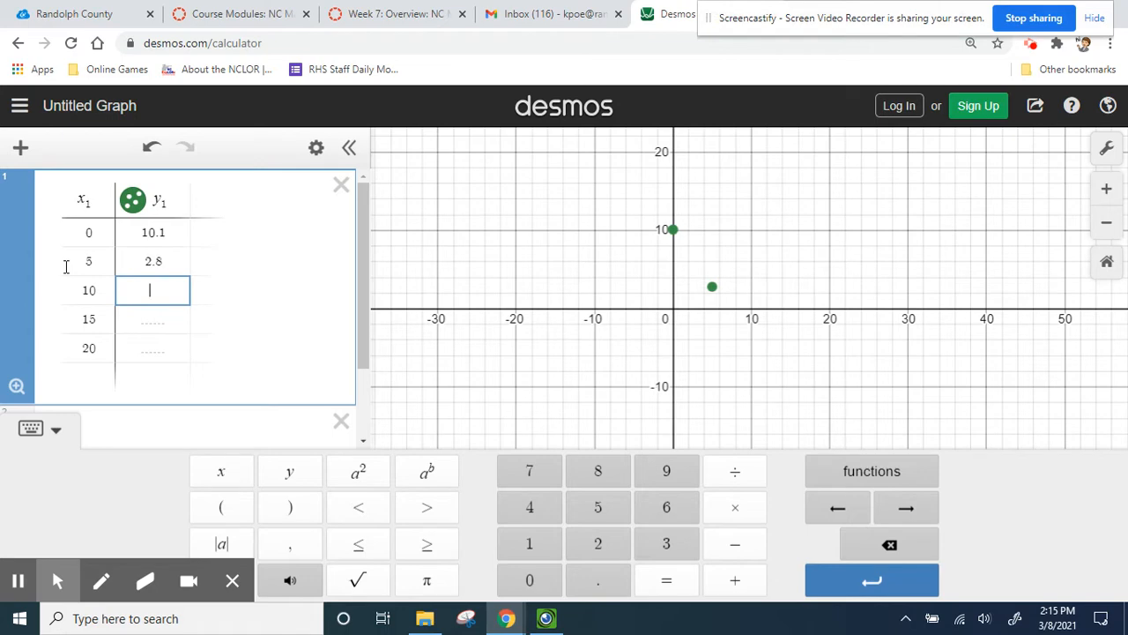
- Enter 8.1, 16 and 17.8 as the y1 values for x1 = 10, 15 and 20 in the table
type("8.1")
key("Return")
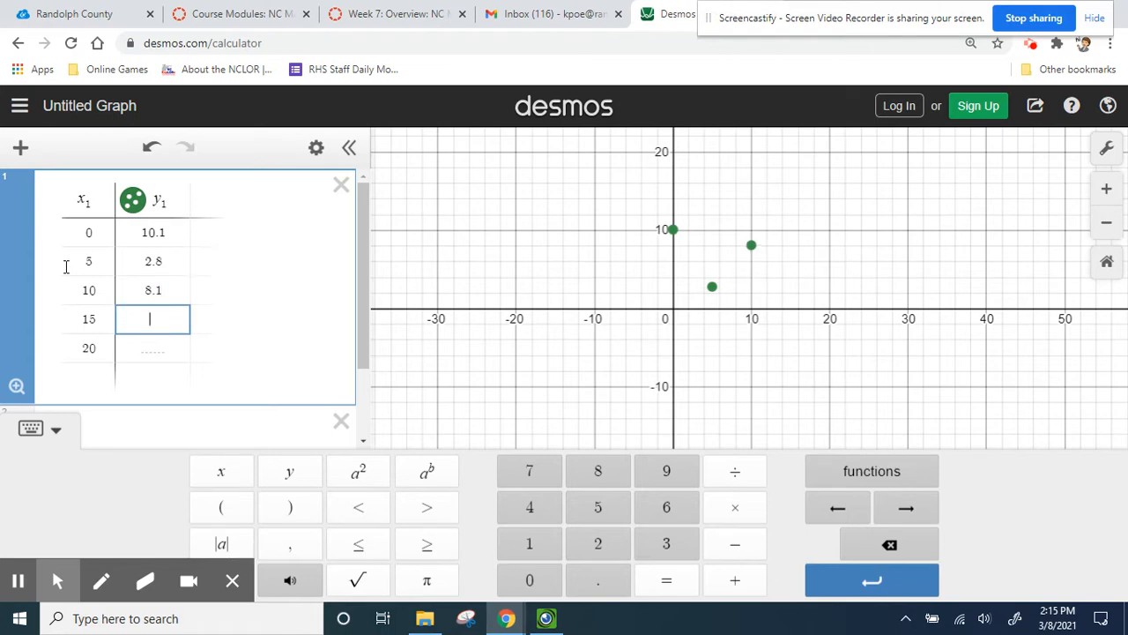
type("16")
key("Return")
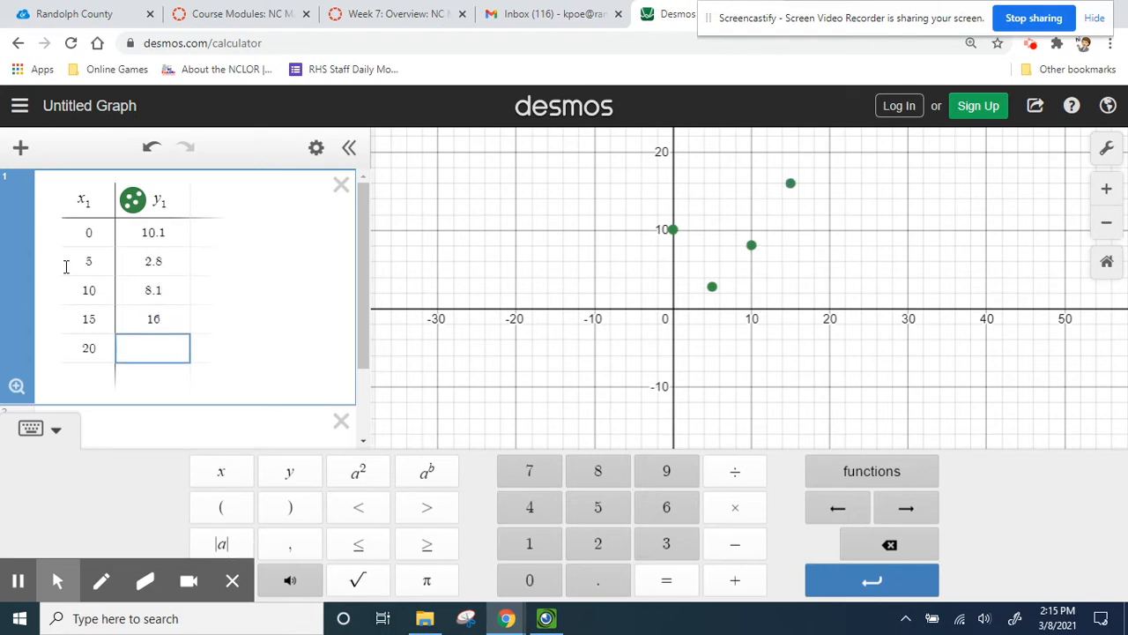
type("17.8")
- Add a new expression with the linear regression y1 ~ mx1 + b on the table data
left_click(44, 432)
left_click(113, 436)
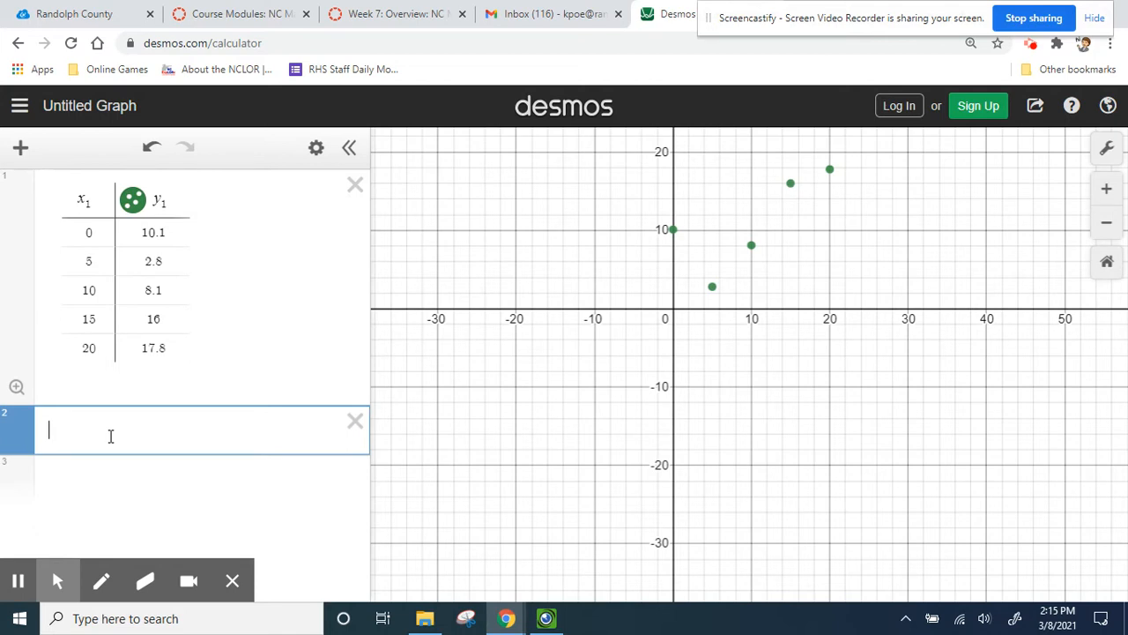
type("y_1")
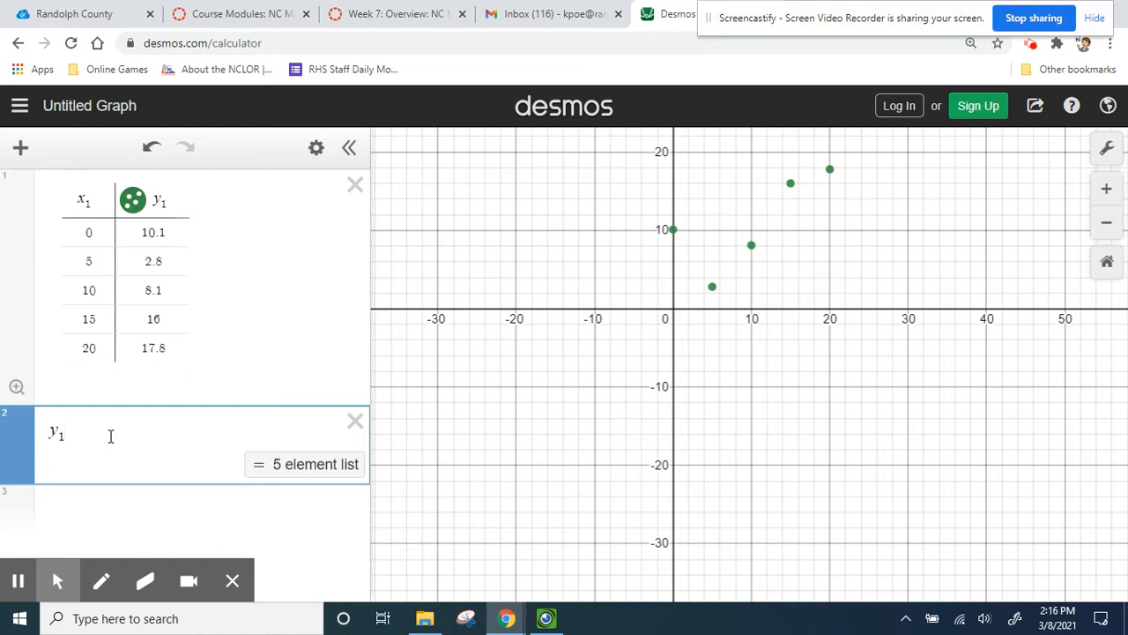
type("~")
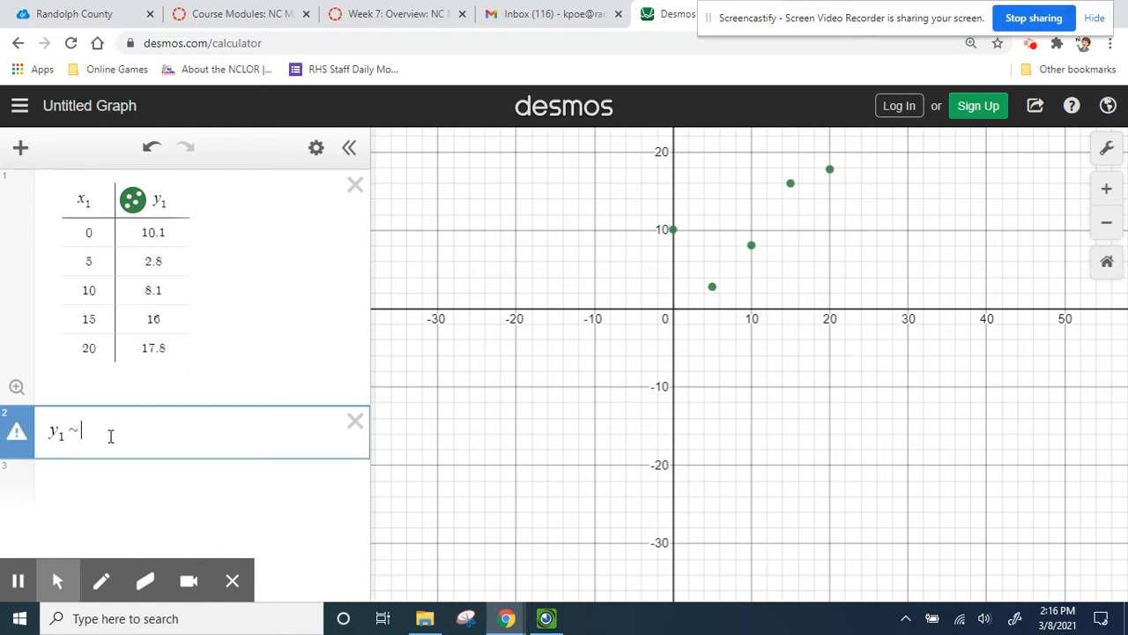
type("mx_1 + ")
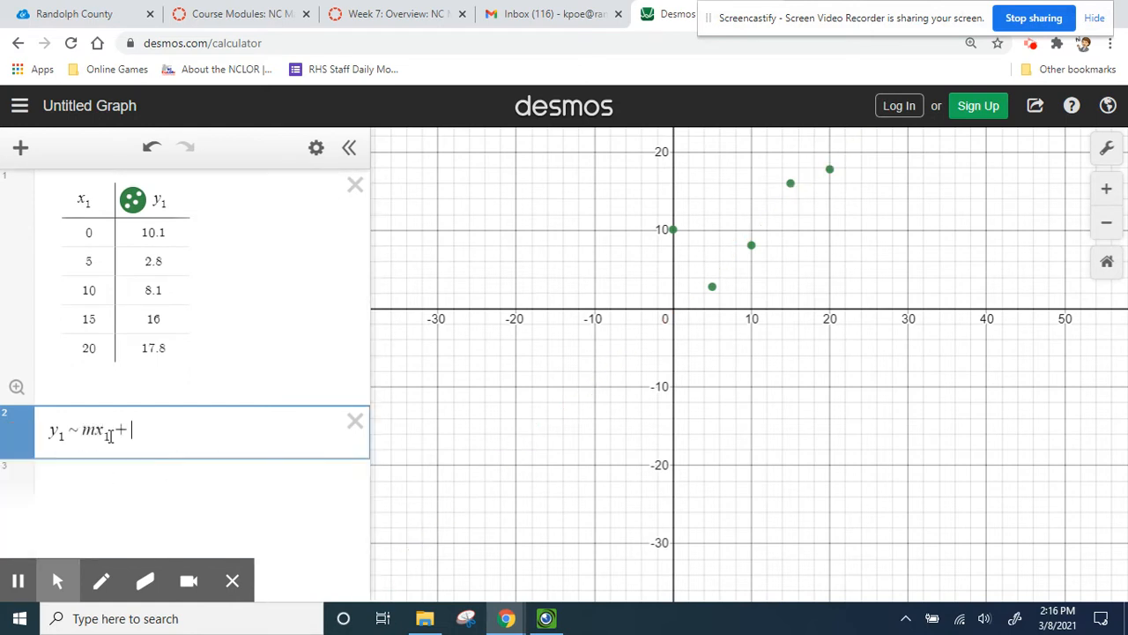
type("b")
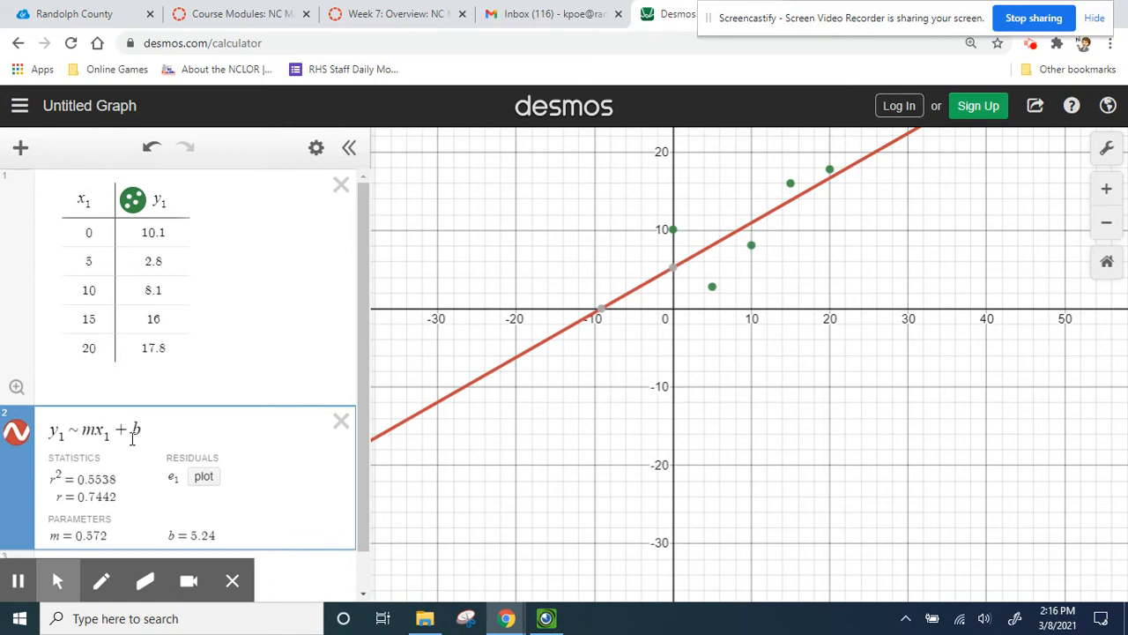
- Rewrite the regression as the quadratic model y1 ~ ax1^2 + bx1 + c
left_click_drag(682, 284, 678, 361)
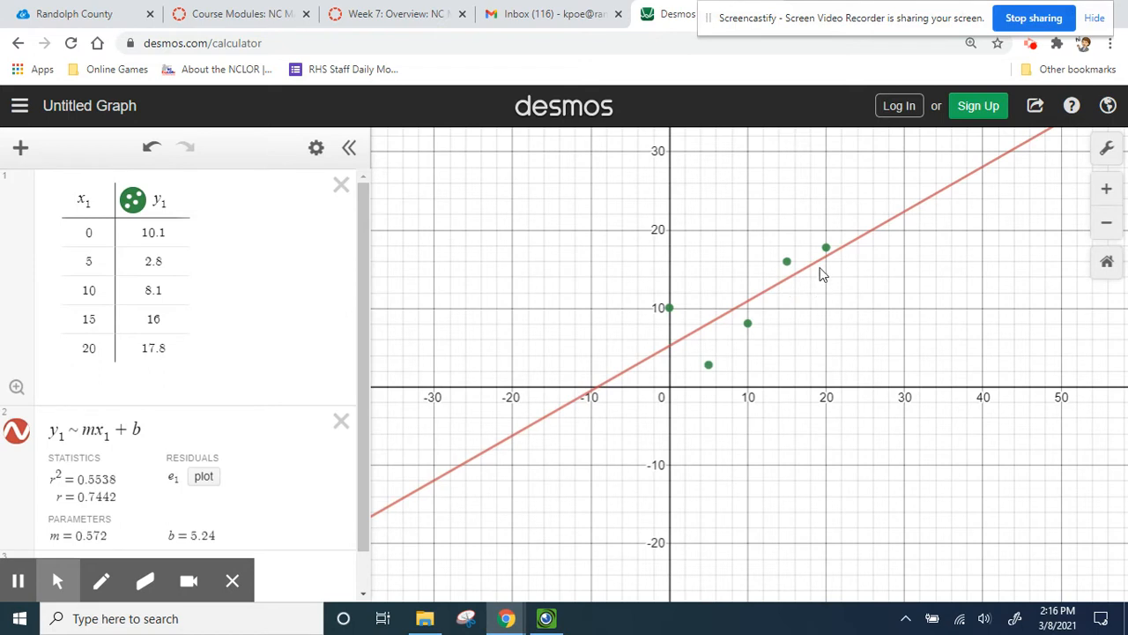
left_click(148, 431)
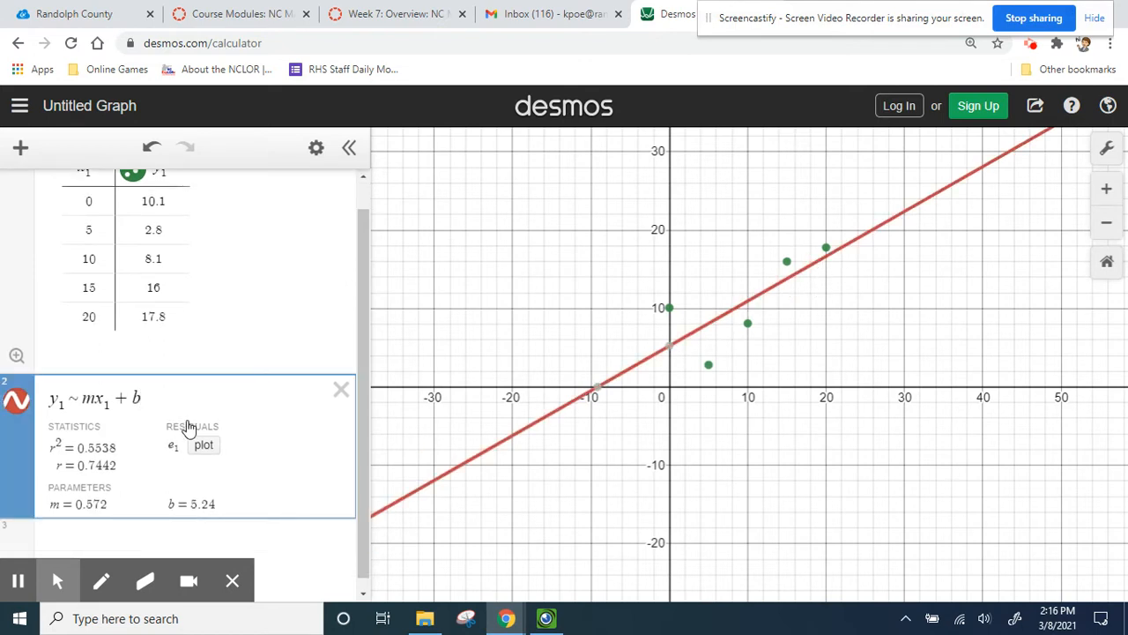
key("BackSpace")
key("BackSpace")
key("BackSpace")
key("BackSpace")
key("BackSpace")
key("BackSpace")
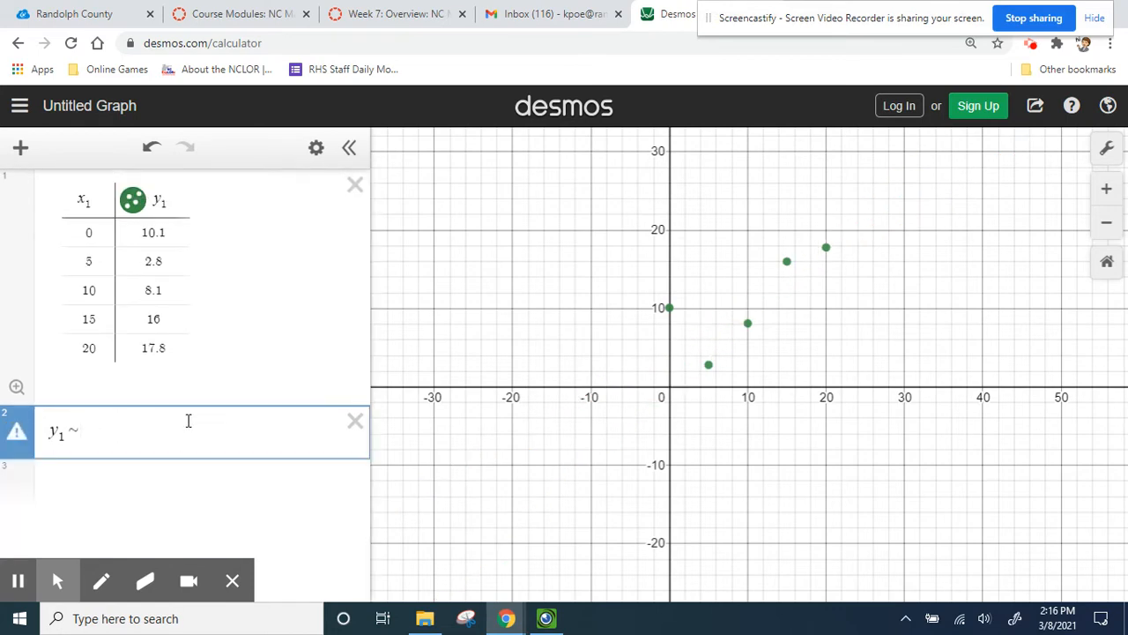
type("ax1")
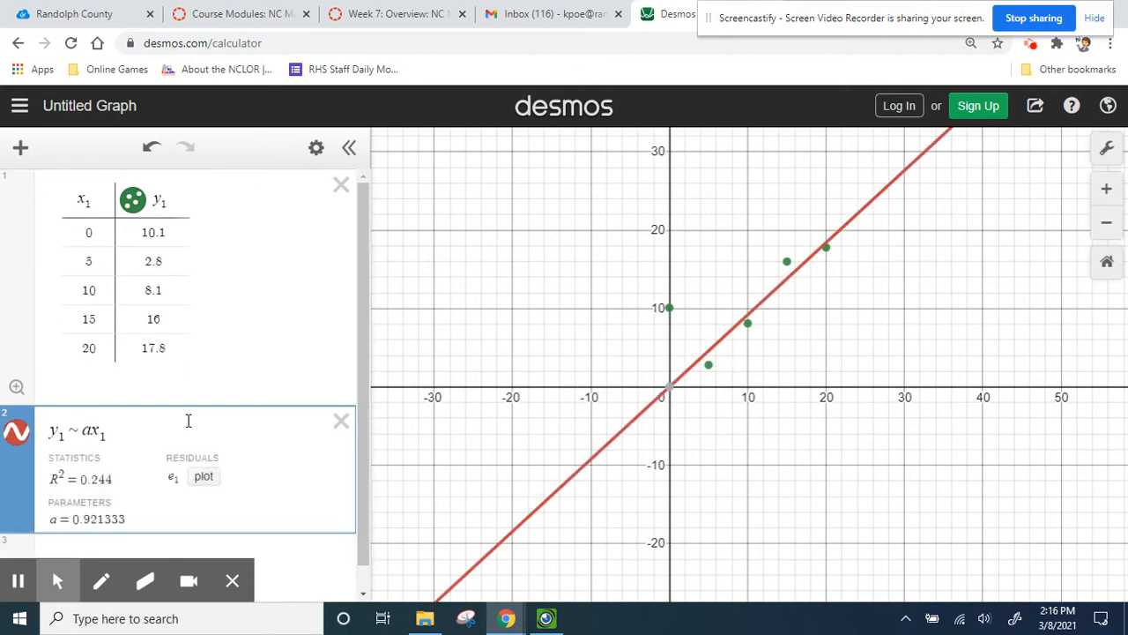
type("^2 ")
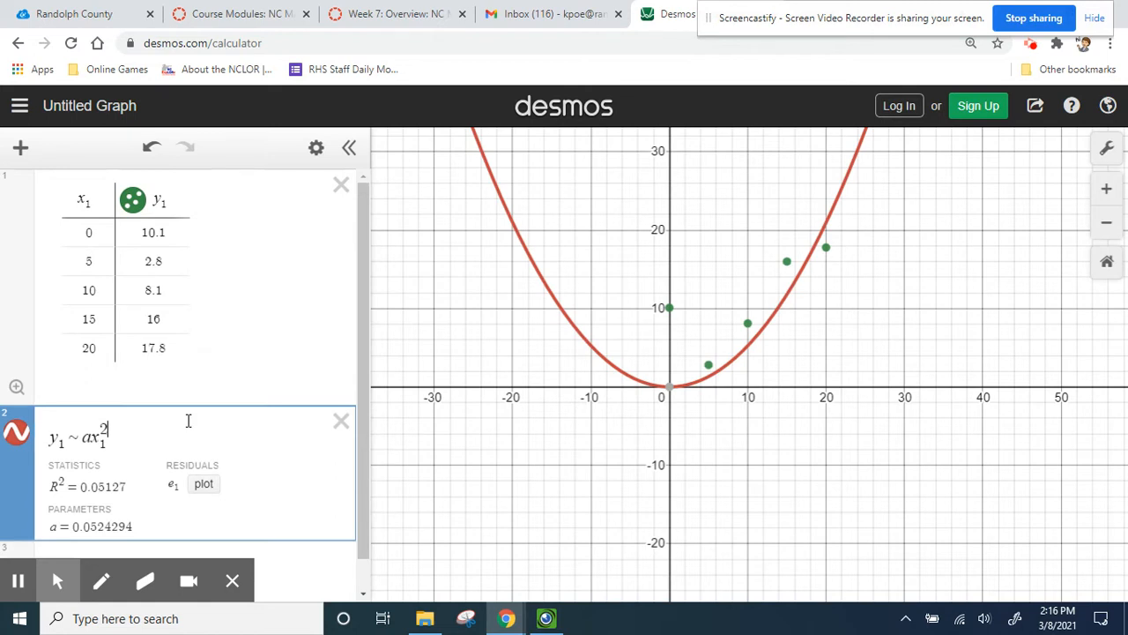
type("+")
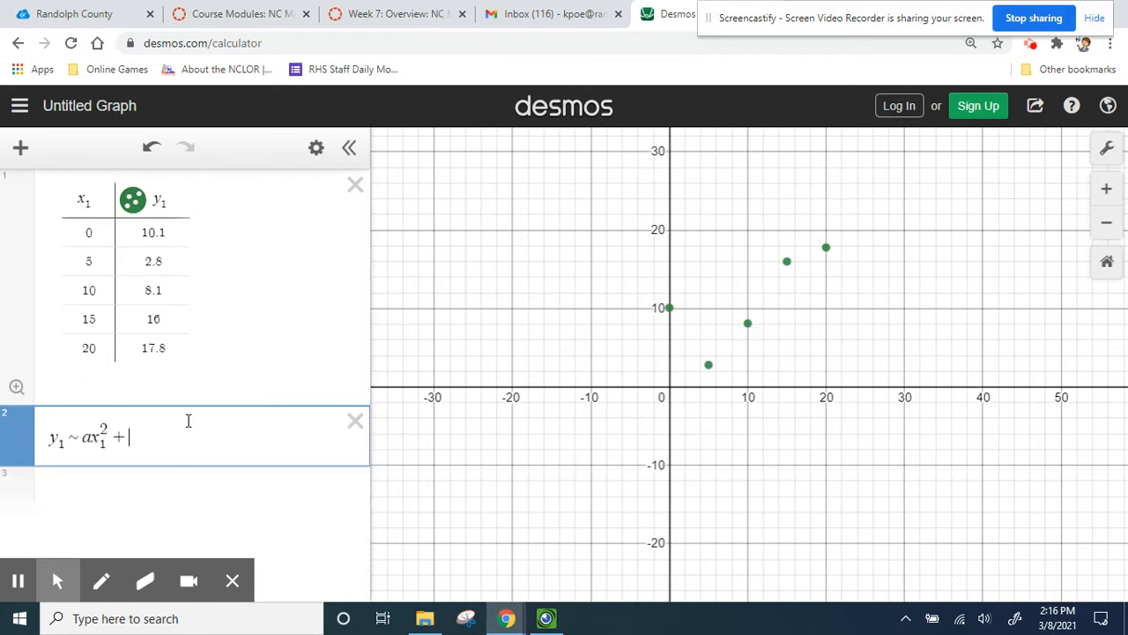
type(" bx1 + c")
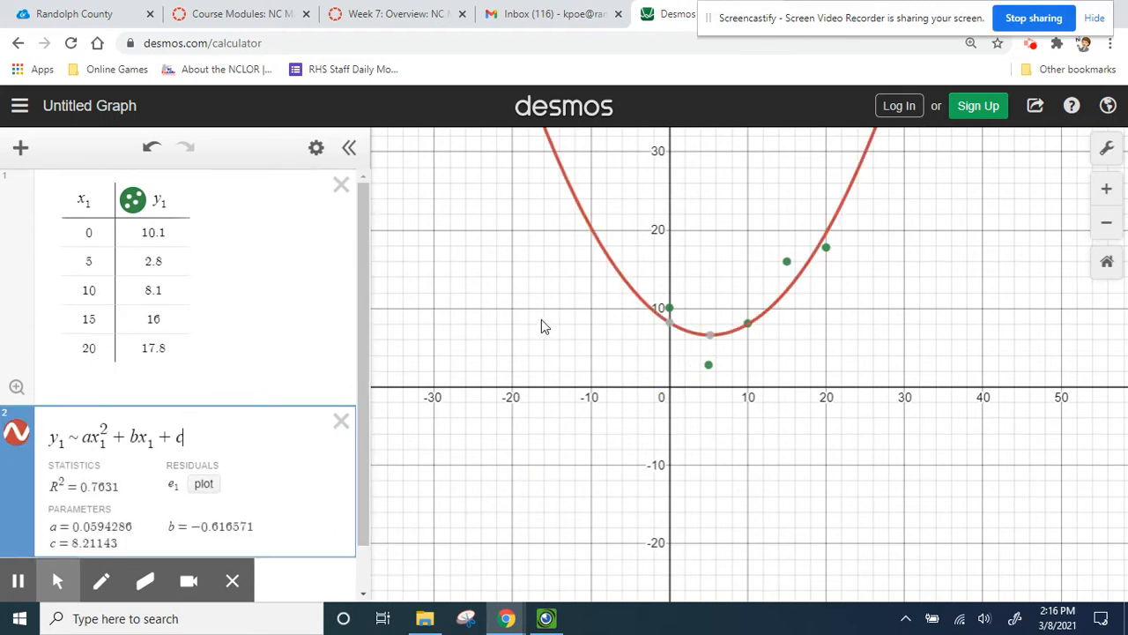
- Change the regression to the cubic model y1 ~ ax1^3 + bx1^2 + cx1 + d
left_click(670, 307)
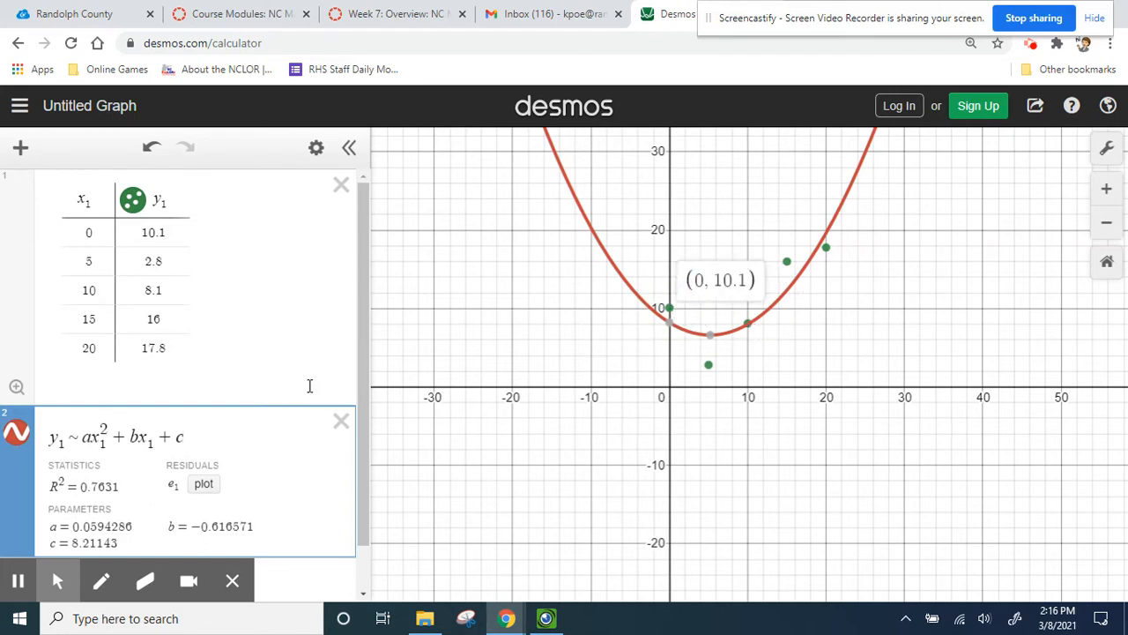
scroll(207, 442, "down", 1)
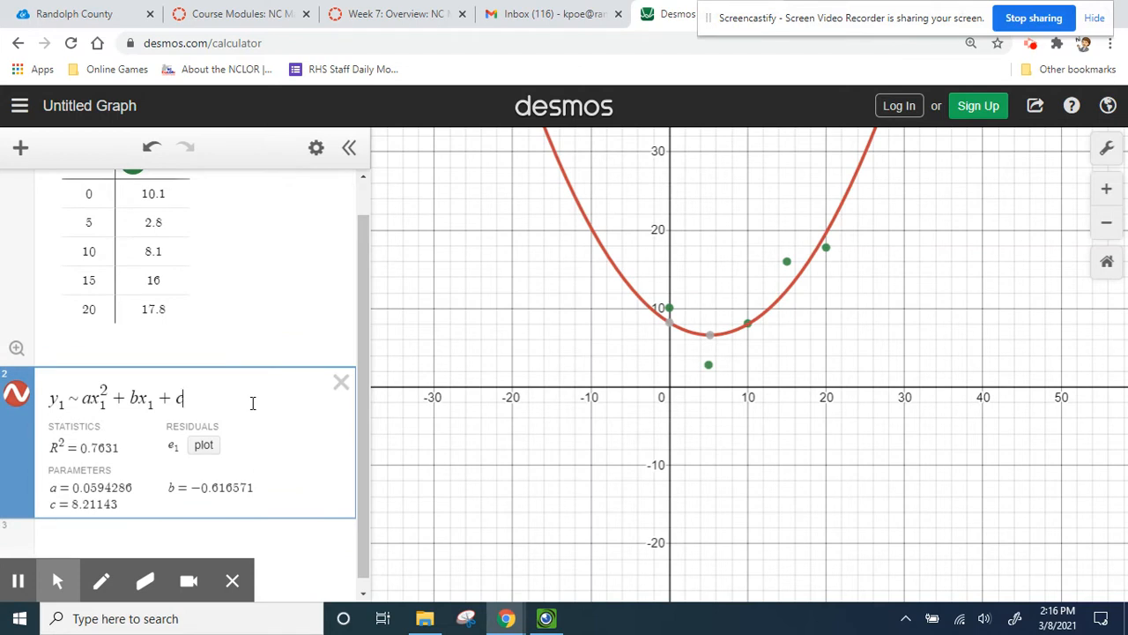
left_click(104, 390)
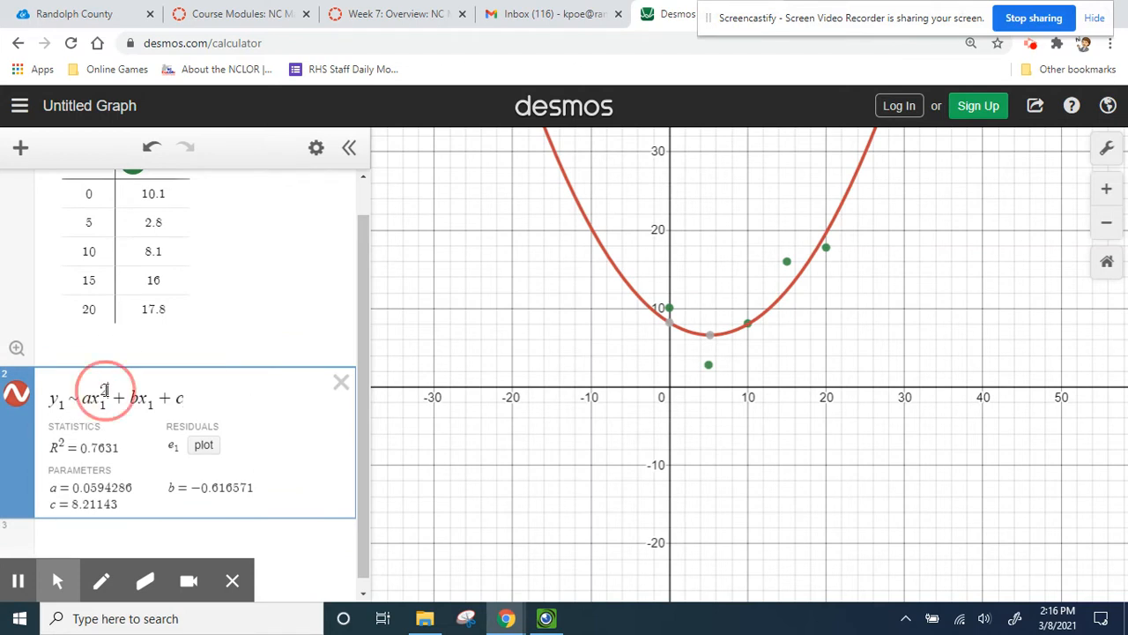
key("BackSpace")
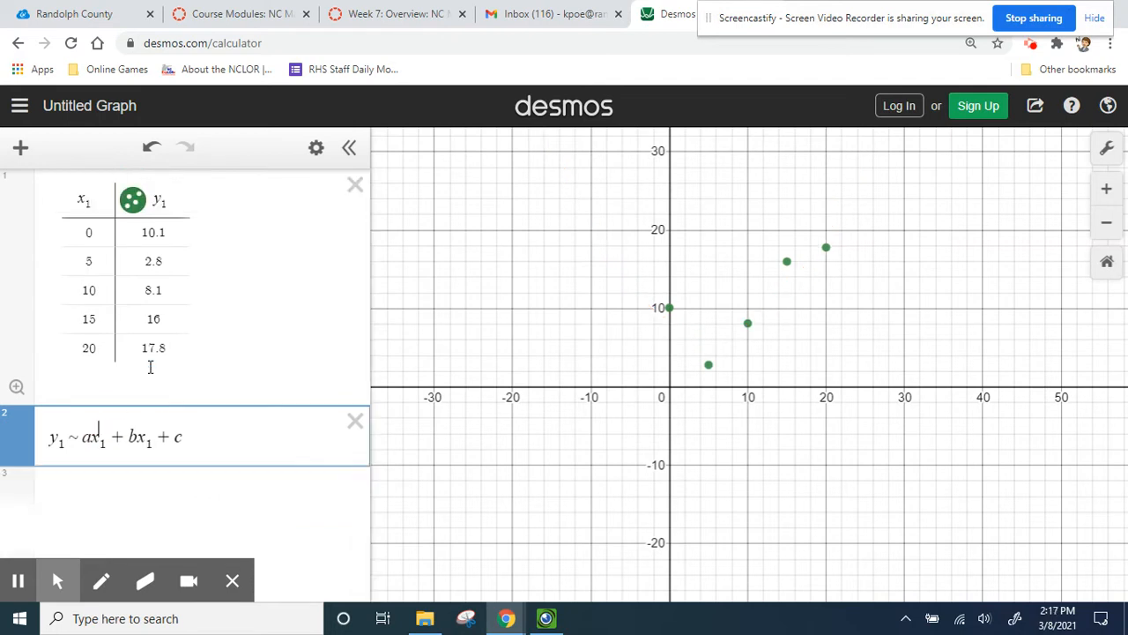
type("3")
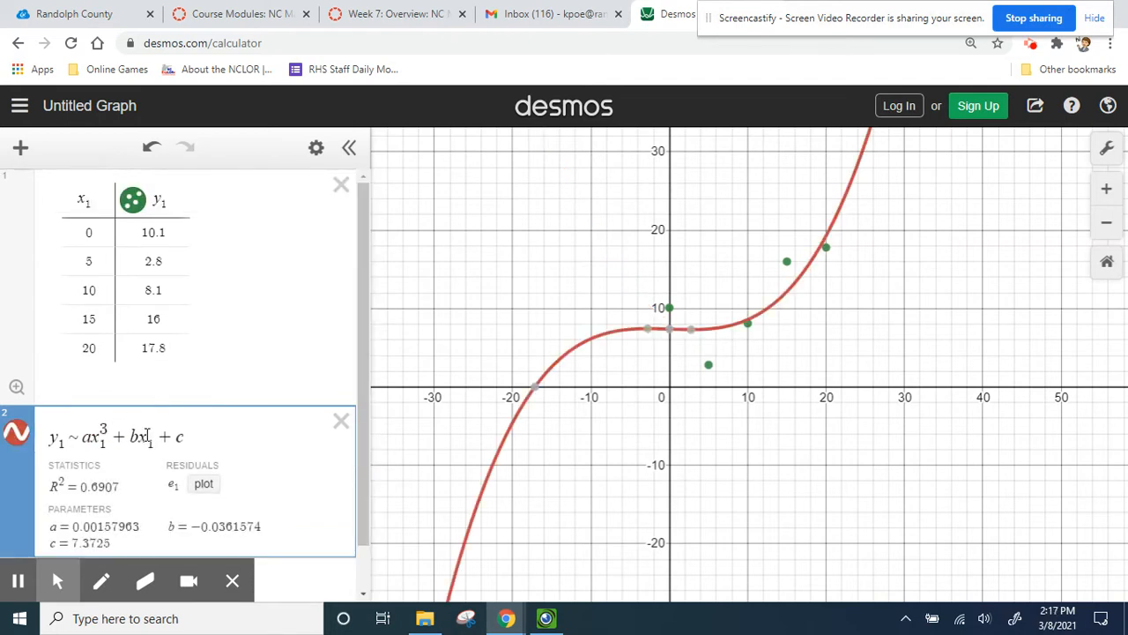
left_click(147, 430)
type("^2")
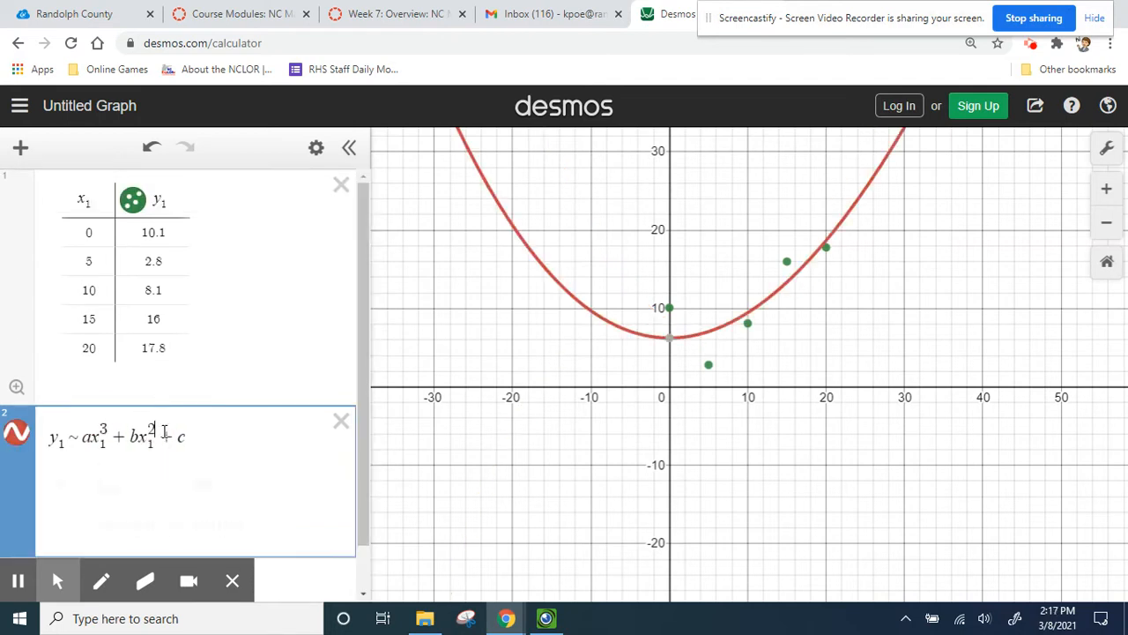
left_click(195, 433)
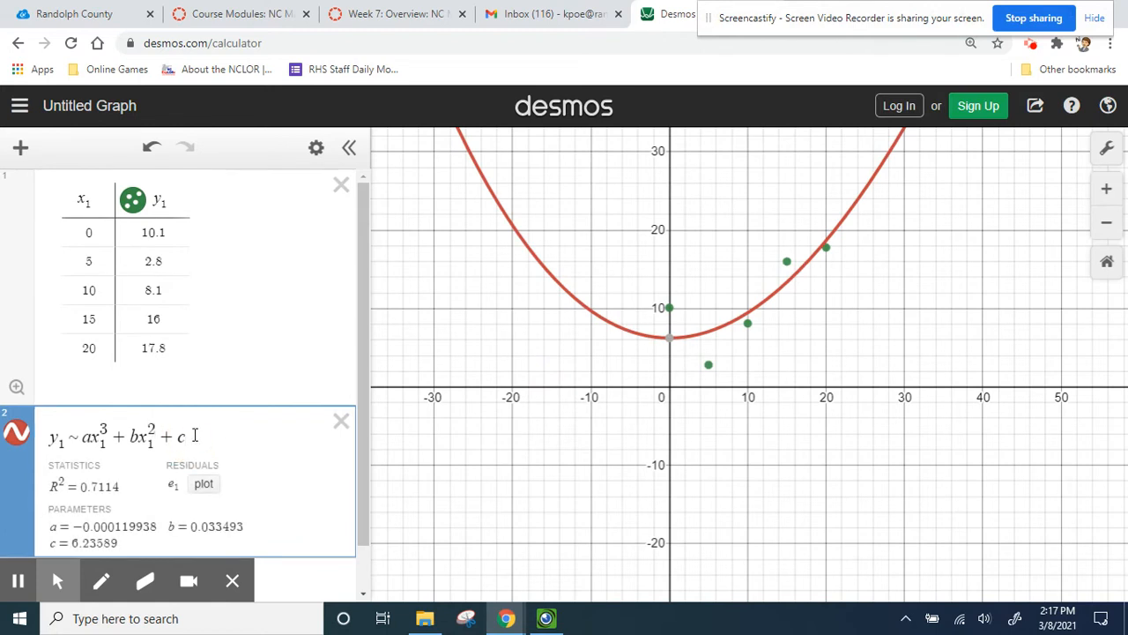
type("x1")
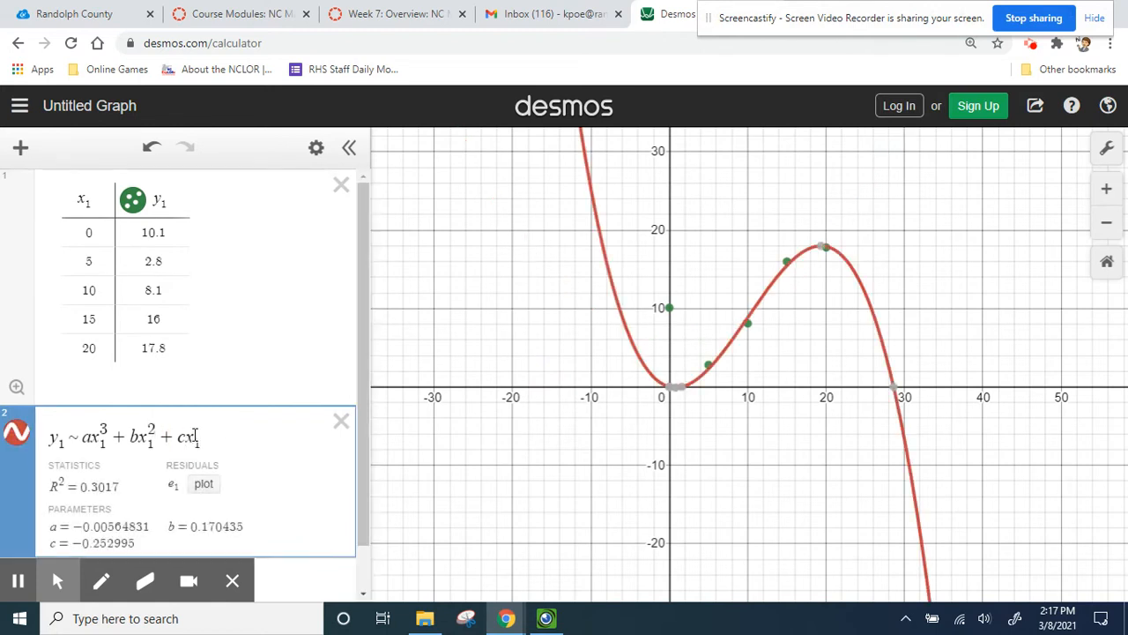
type(" + d")
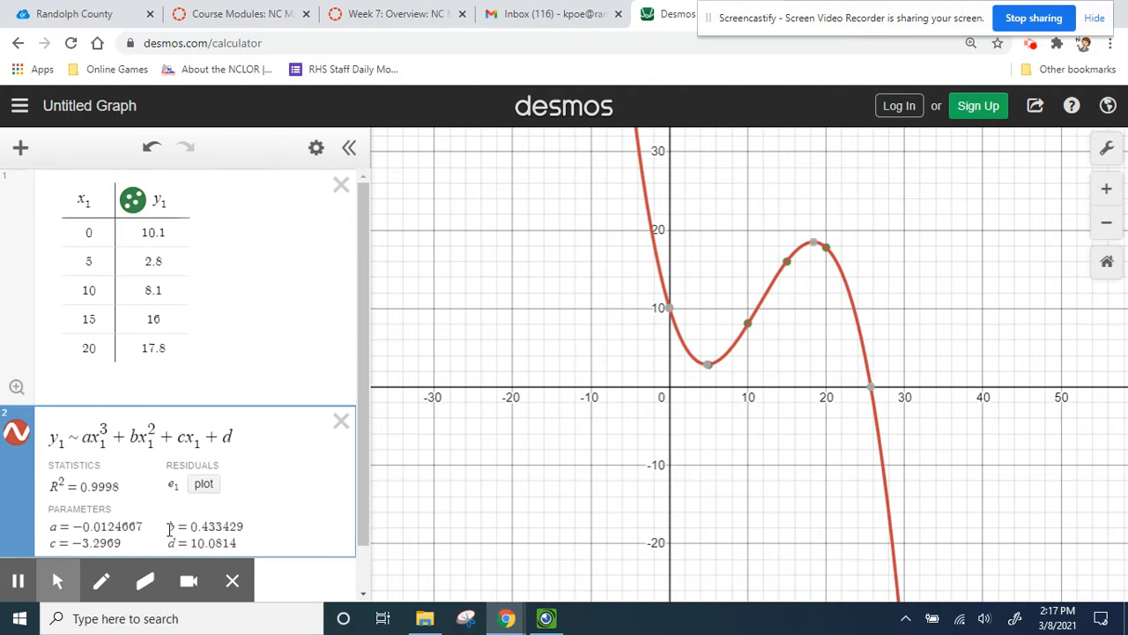
- Examine the cubic regression's parameters a, b, c and d and compare them with the worksheet equation
left_click(54, 529)
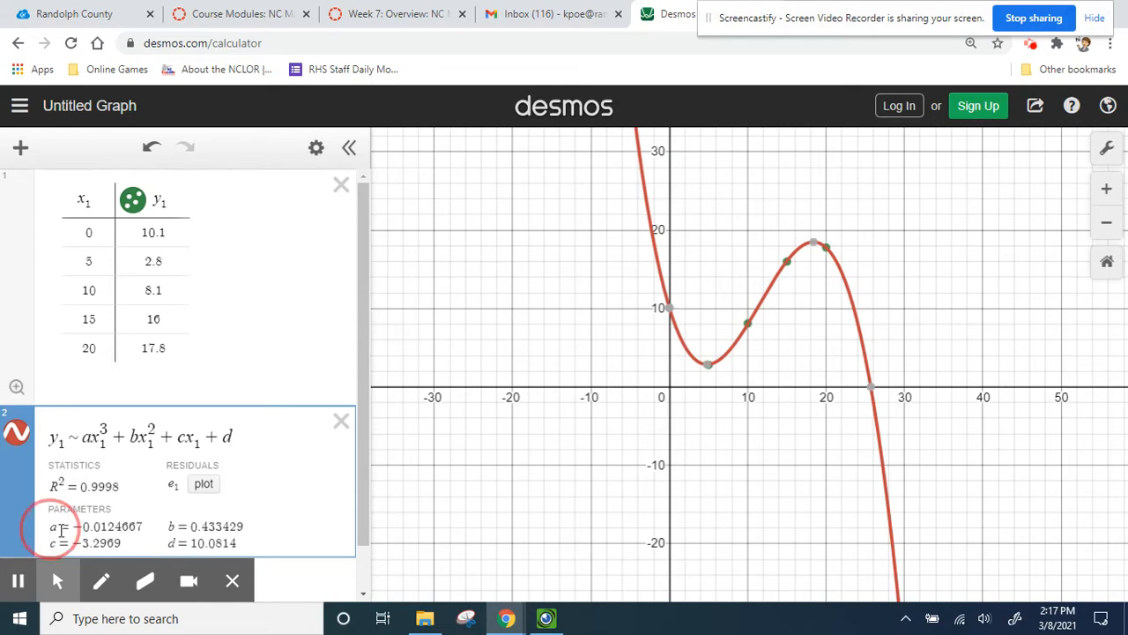
left_click_drag(61, 530, 104, 529)
left_click(239, 529)
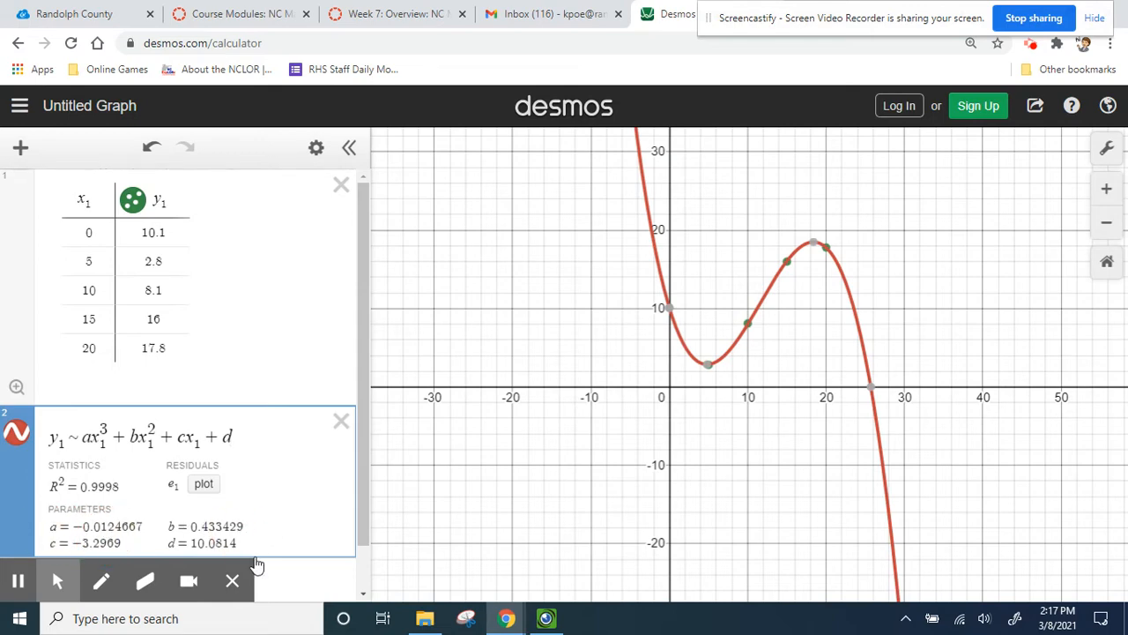
left_click(232, 579)
left_click(62, 527)
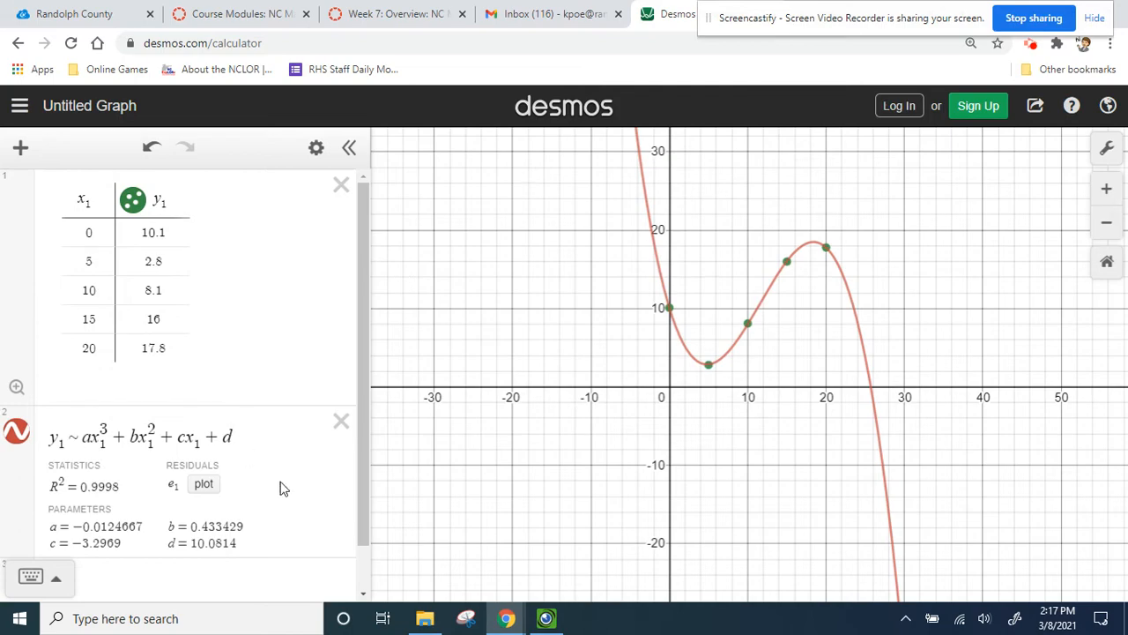
left_click(542, 618)
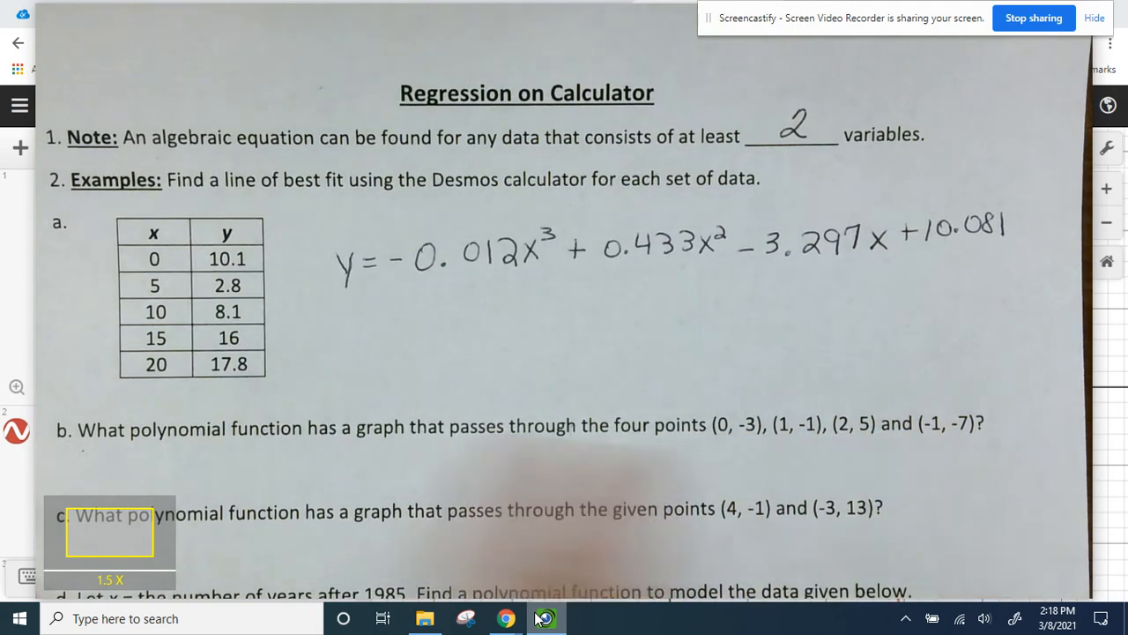
mouse_move(508, 621)
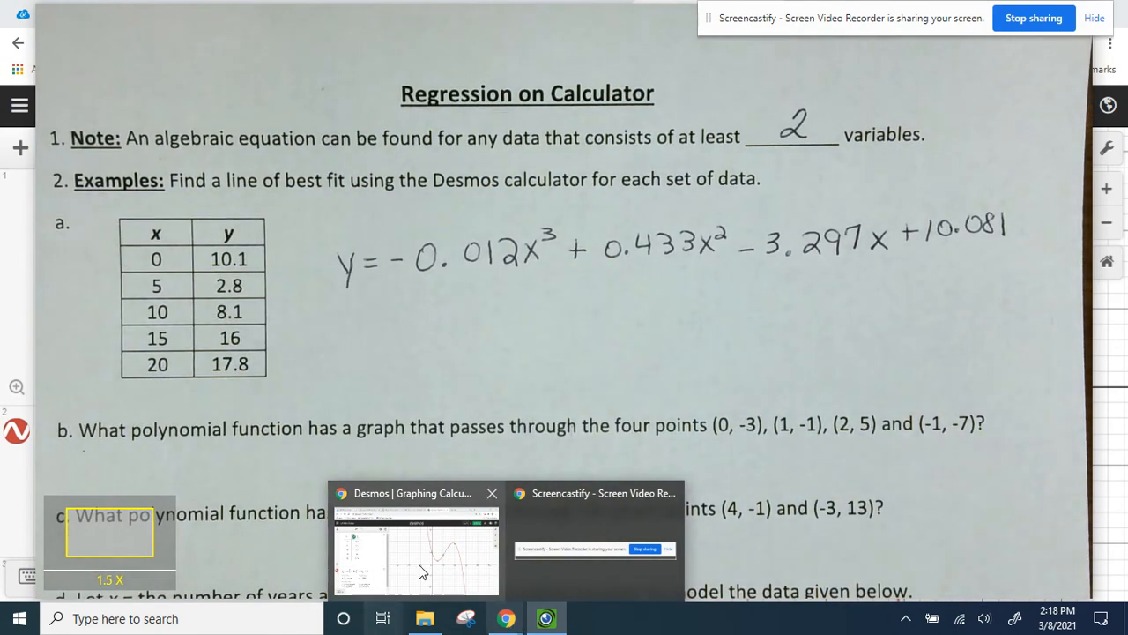
left_click(418, 562)
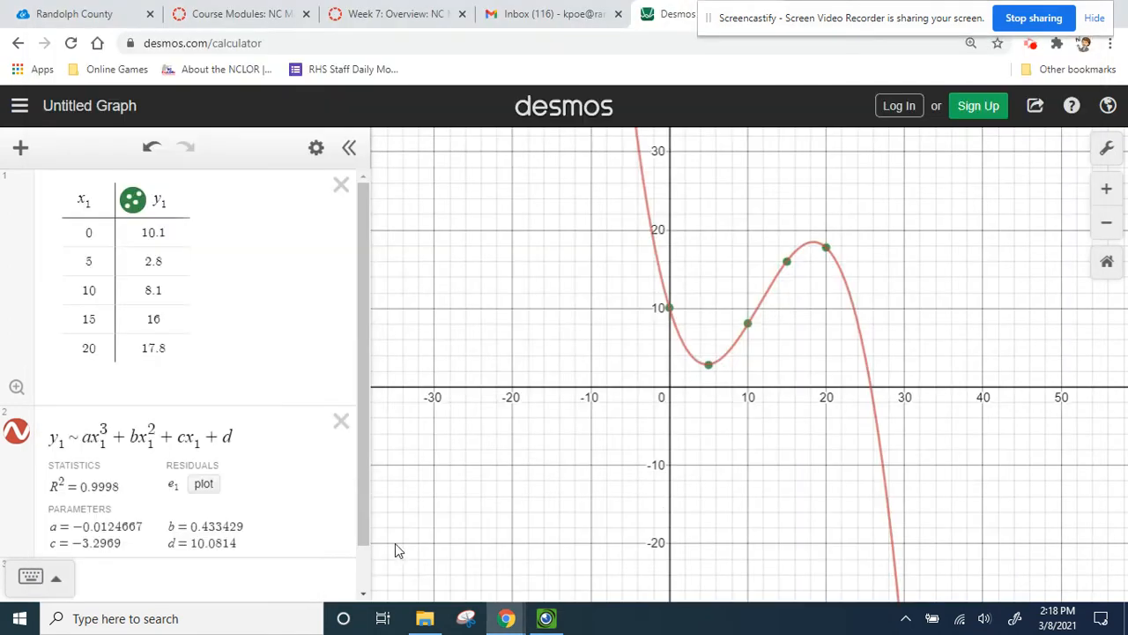
- Delete the regression expression and clear and remove the data table
left_click(341, 420)
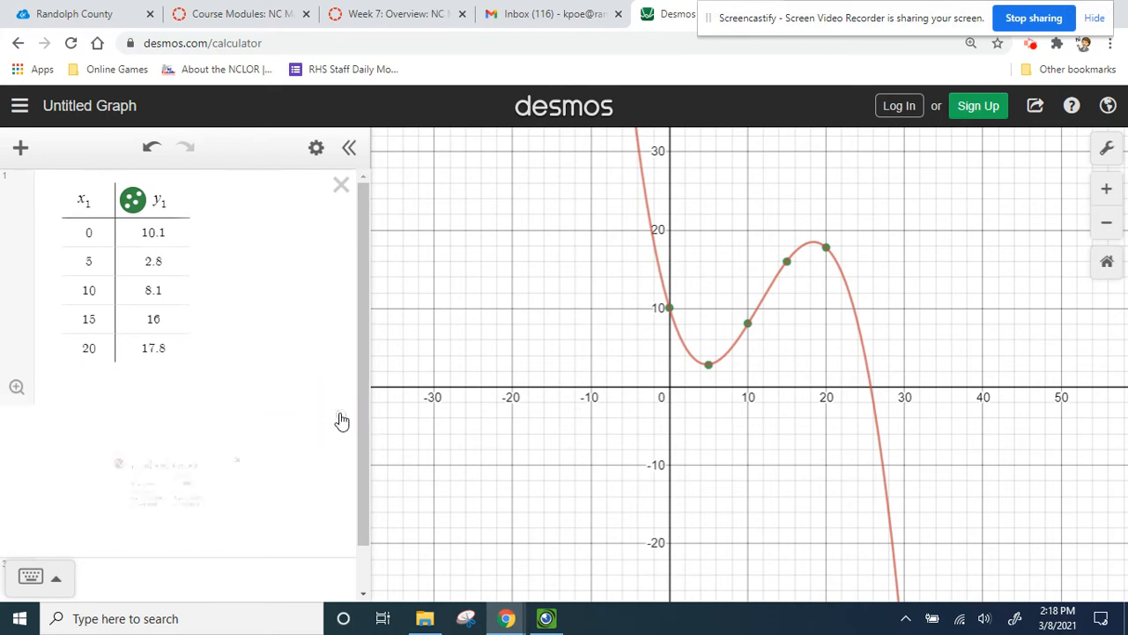
left_click(90, 232)
key("BackSpace")
key("Down")
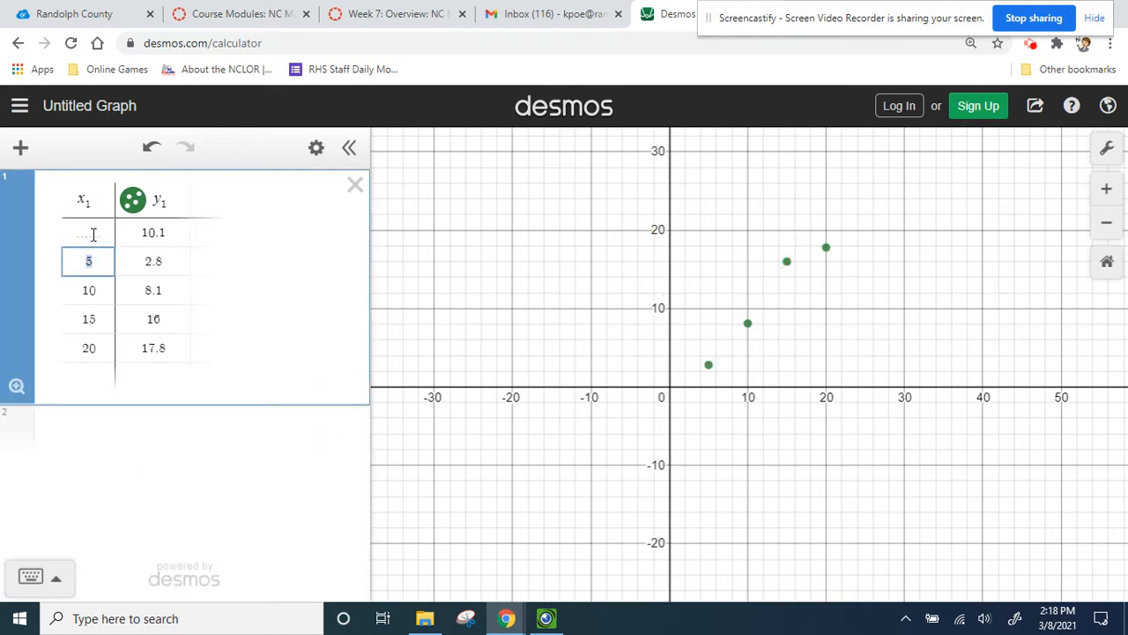
key("BackSpace")
left_click(353, 188)
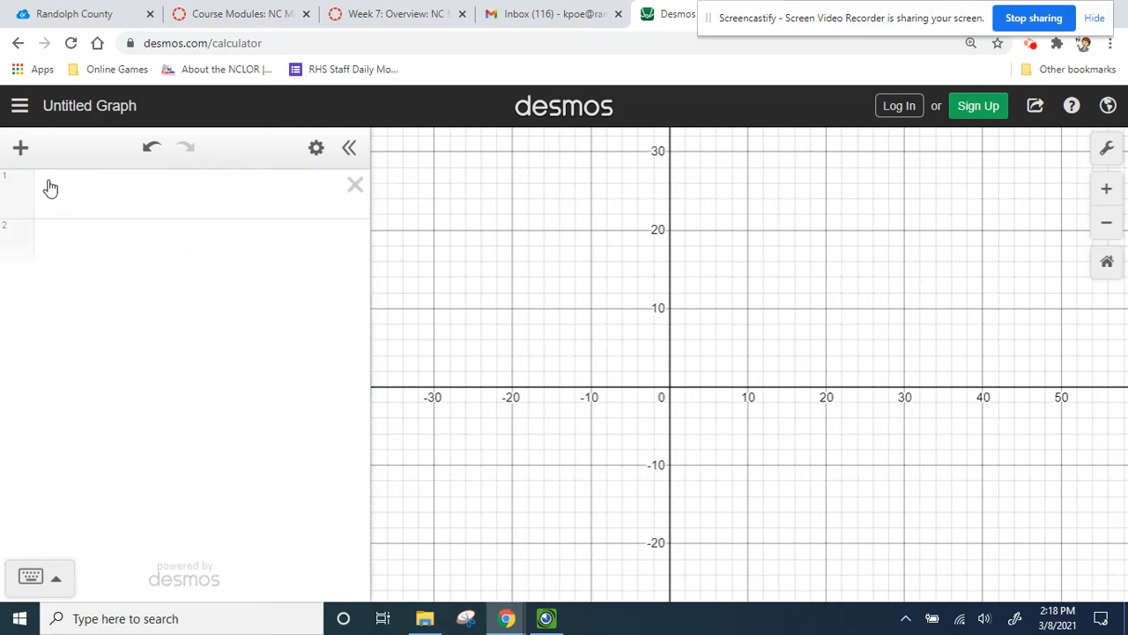
- Insert a table and enter the points (0, -3), (1, -1), (2, 5) and (-1, -7) as x1 and y1 values
left_click(19, 151)
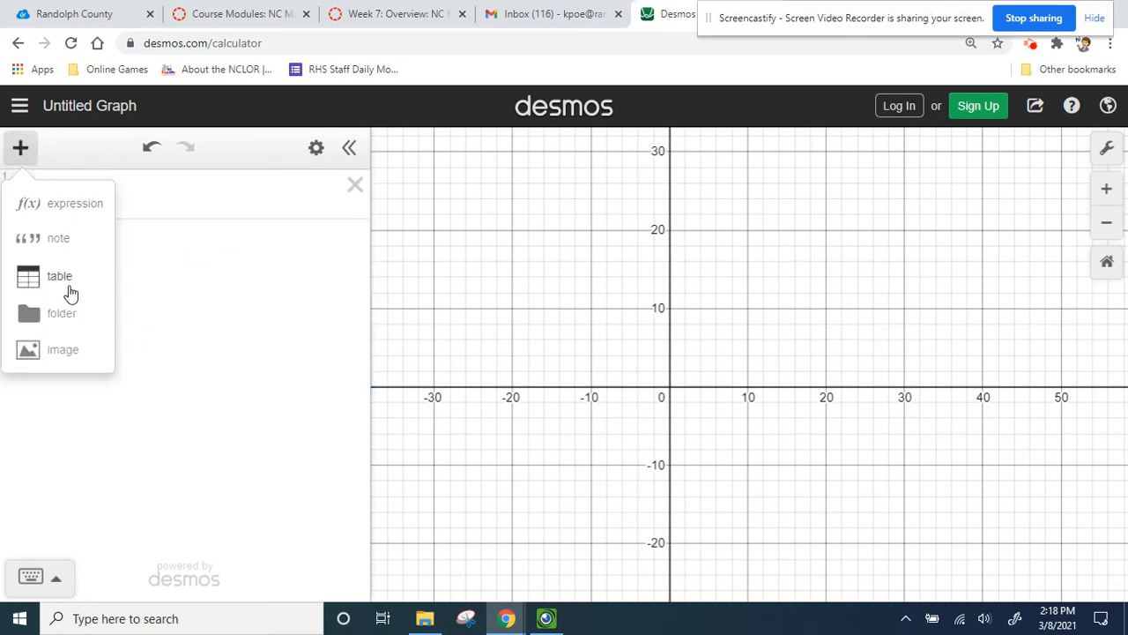
left_click(68, 291)
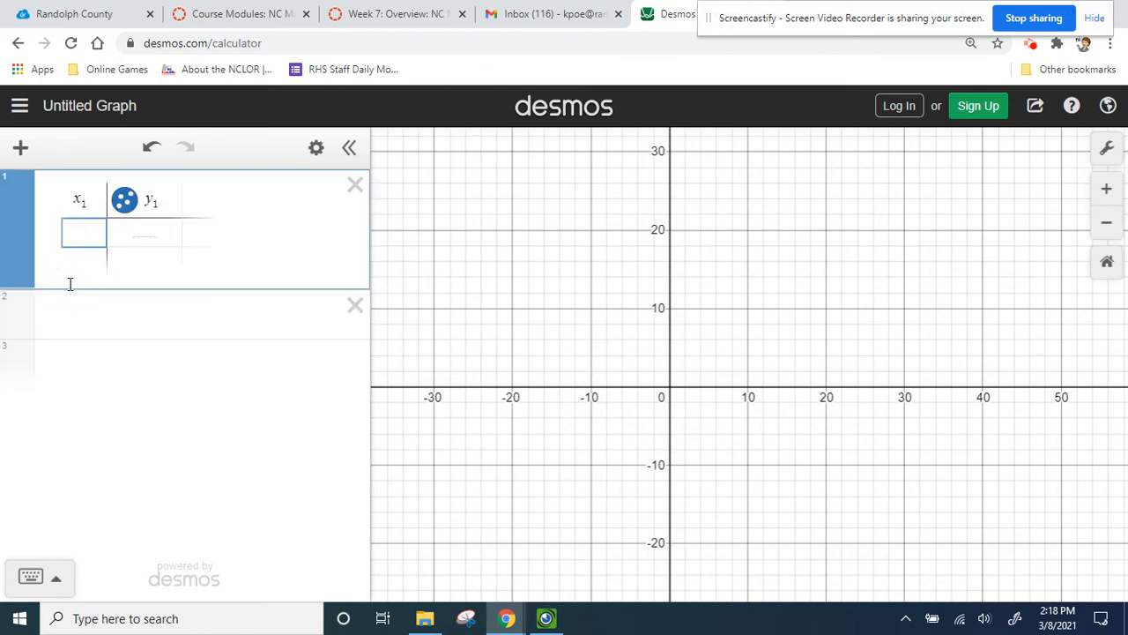
type("0")
key("Tab")
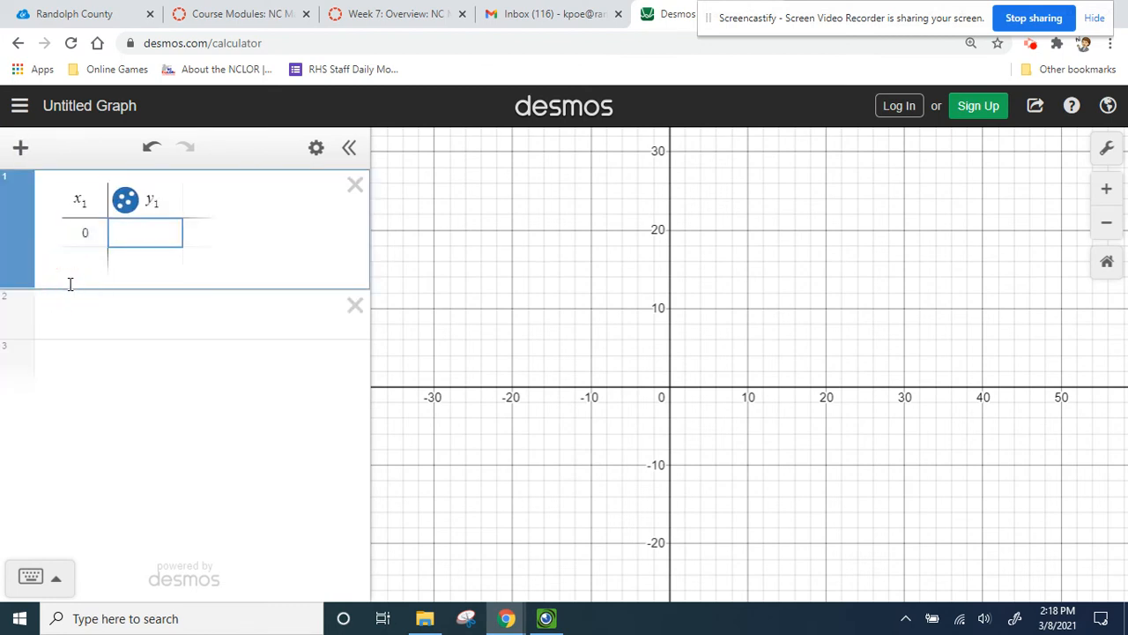
type("-3")
key("Return")
key("Left")
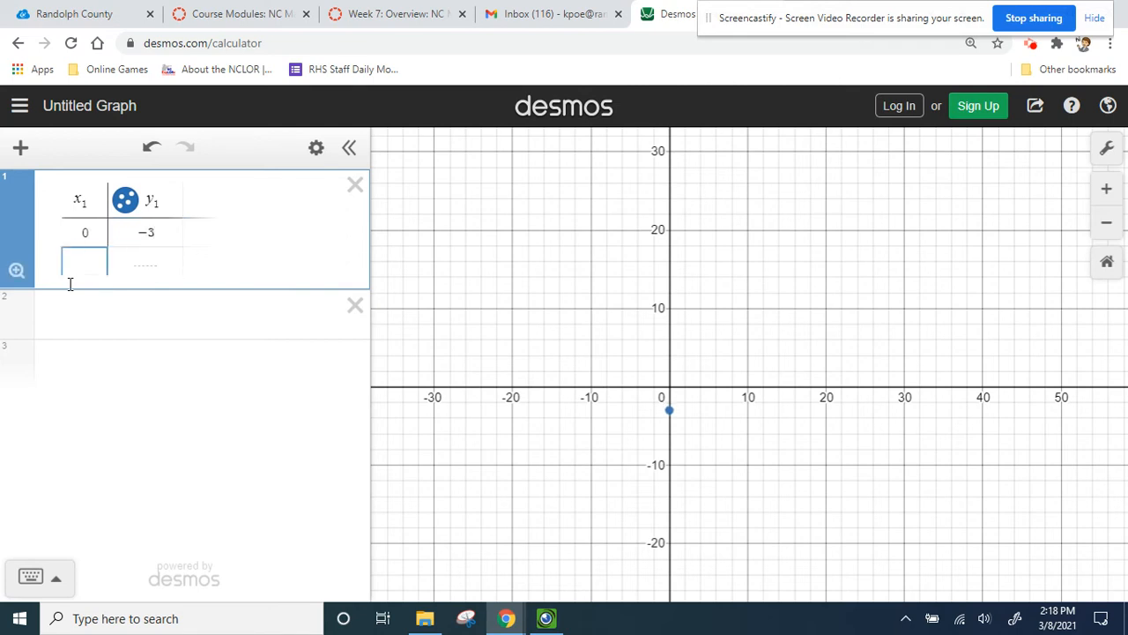
type("1")
key("Tab")
type("-")
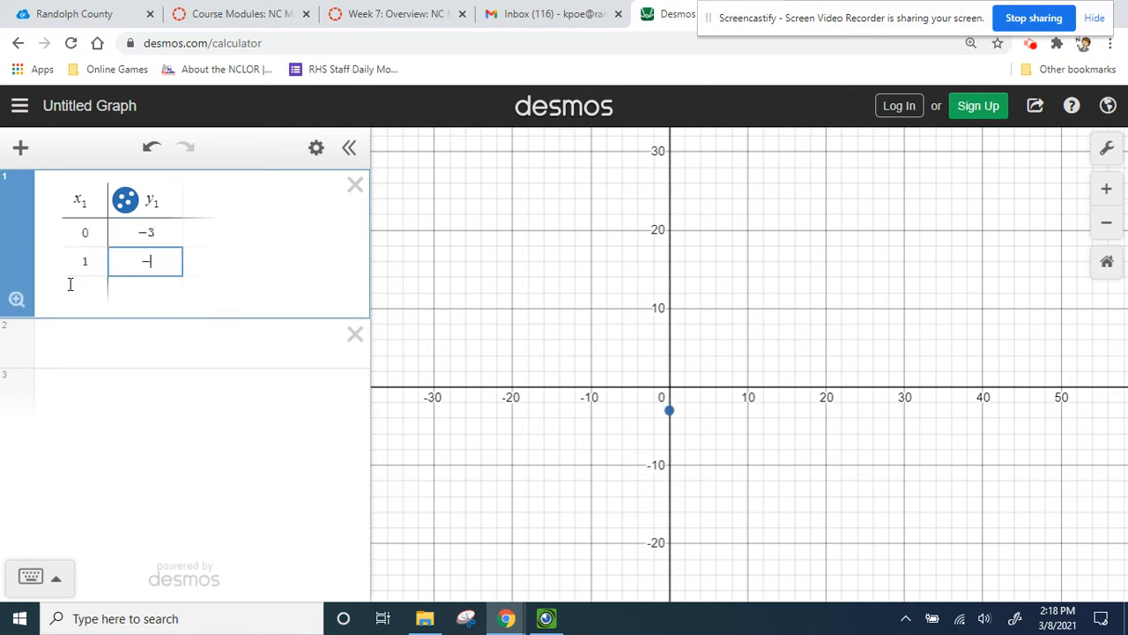
type("1")
key("Return")
key("Left")
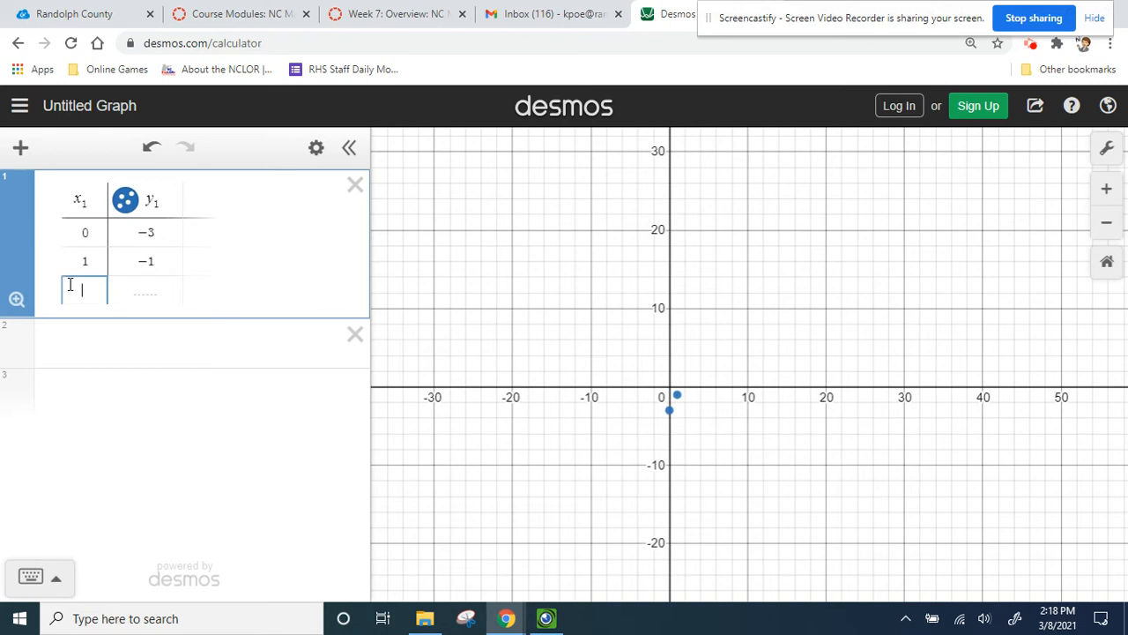
type("2")
key("Tab")
type("5")
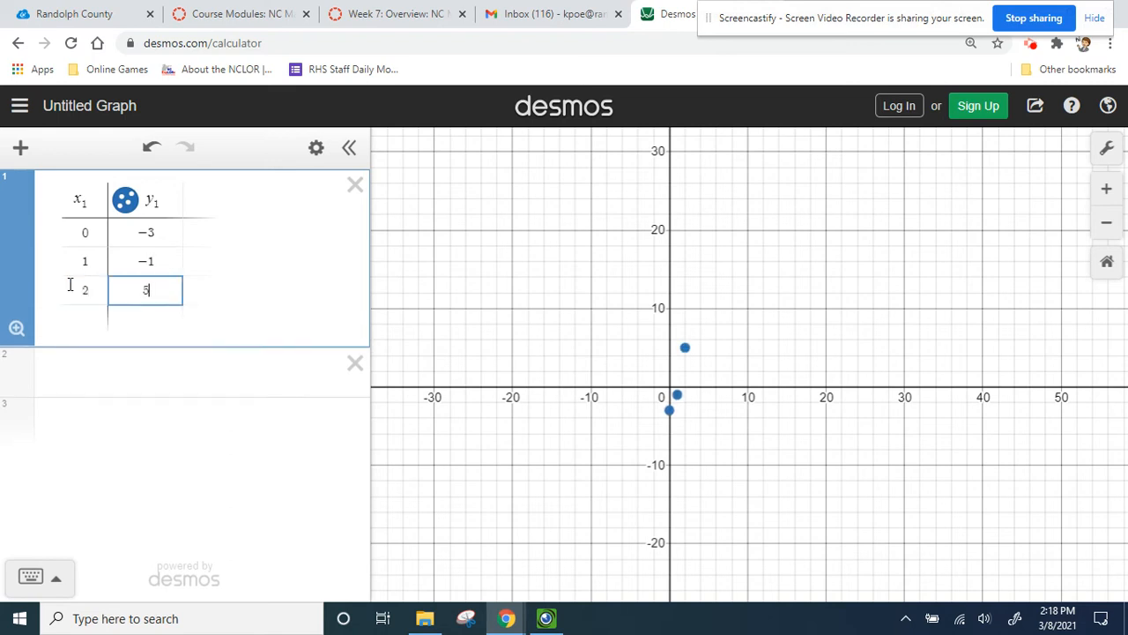
key("Return")
key("Left")
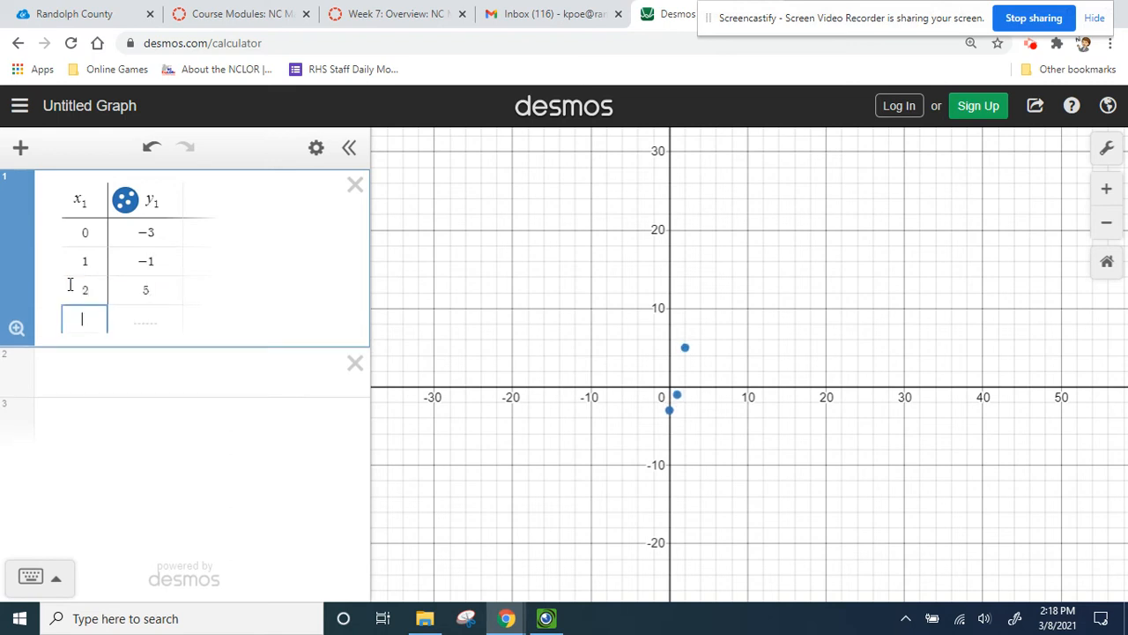
type("-1")
key("Tab")
type("-7")
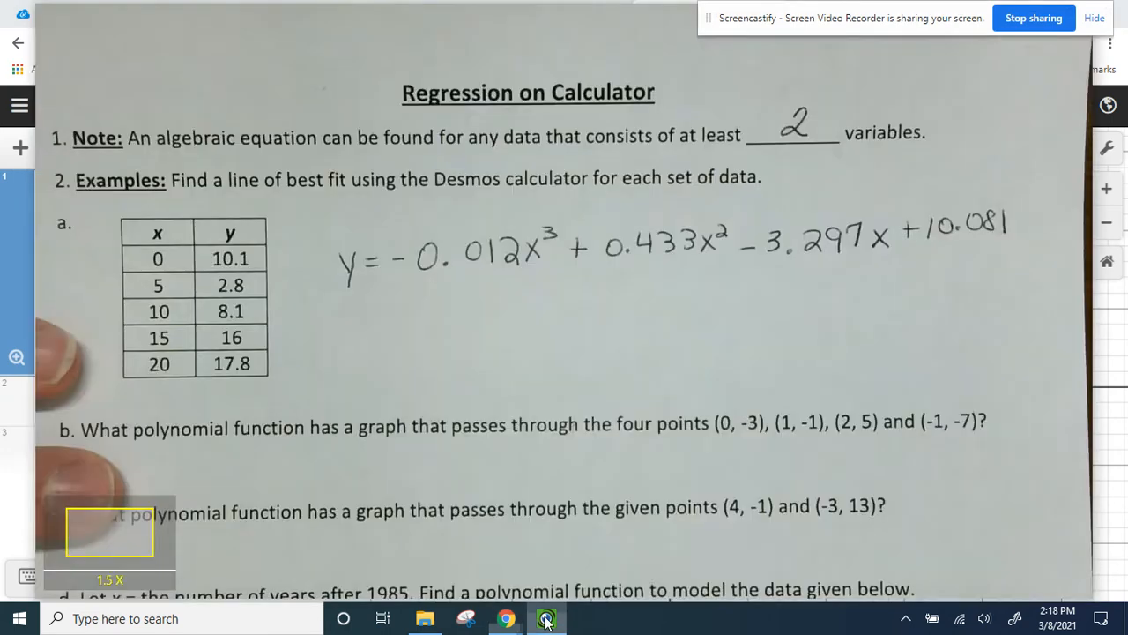
- Switch to the document camera view to read worksheet question b and return to the Desmos window
left_click(546, 618)
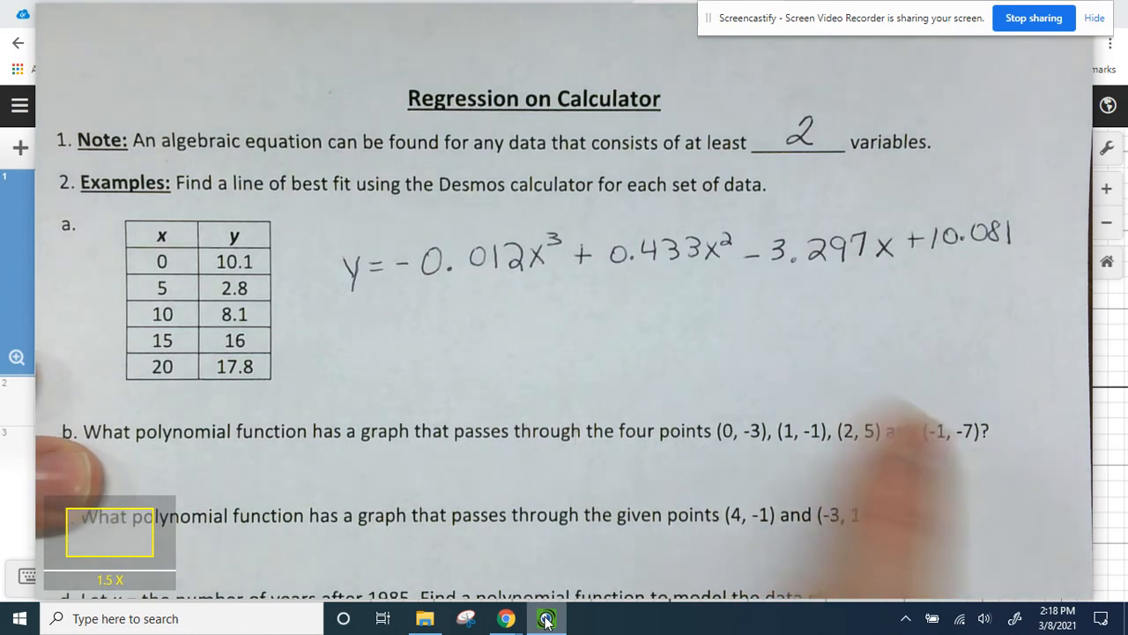
mouse_move(515, 623)
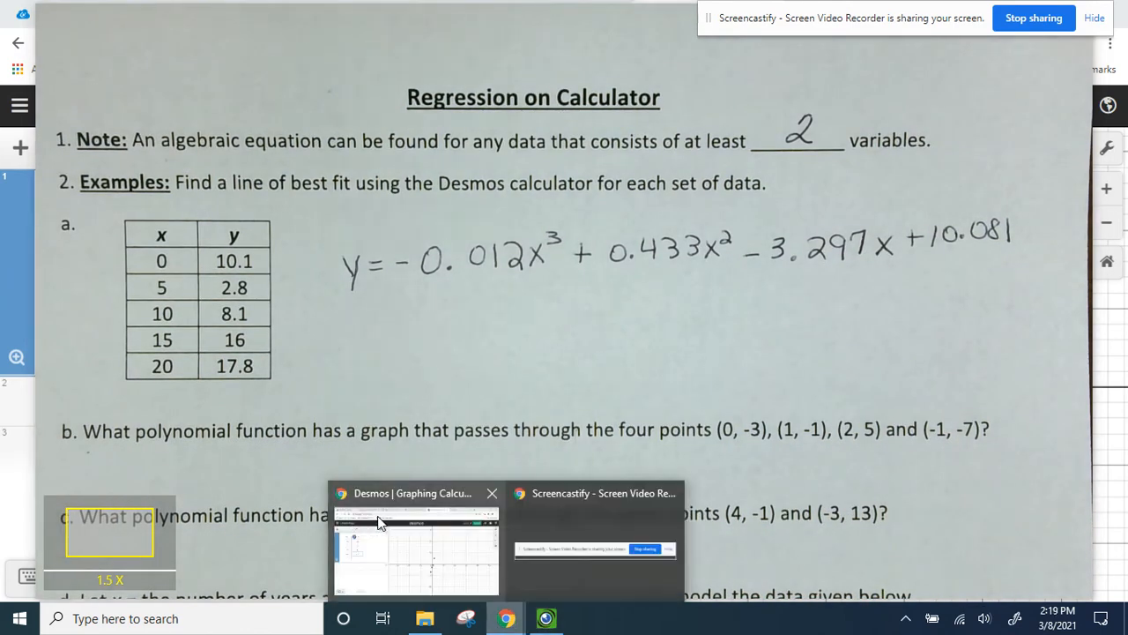
left_click(380, 522)
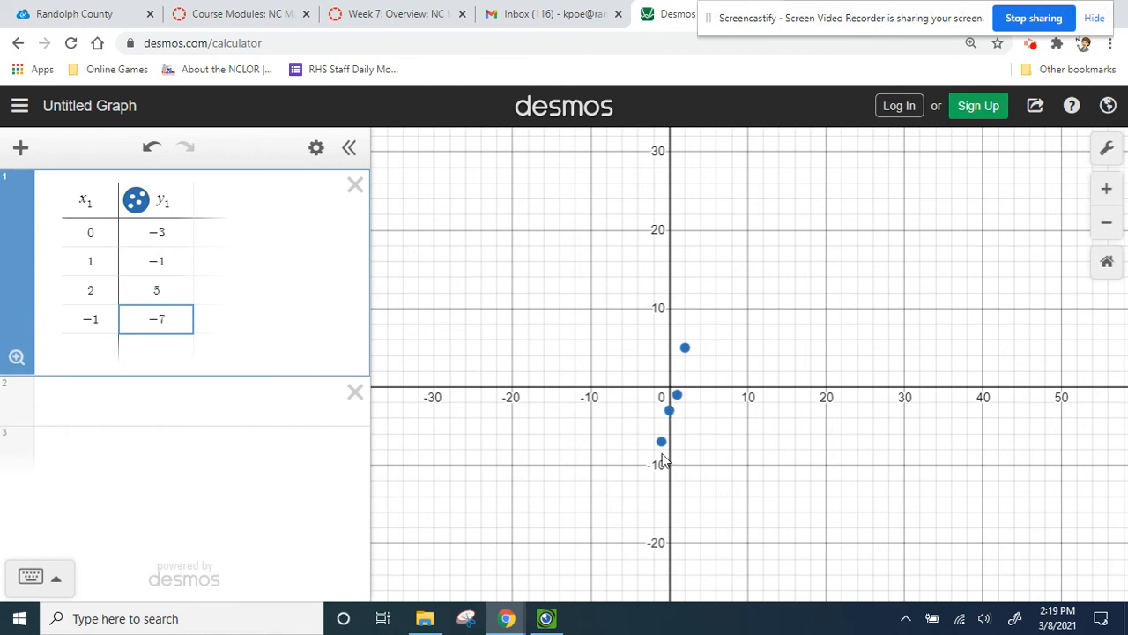
- Add a linear regression expression y1 ~ mx1 + b for the table data
left_click(147, 399)
type("y")
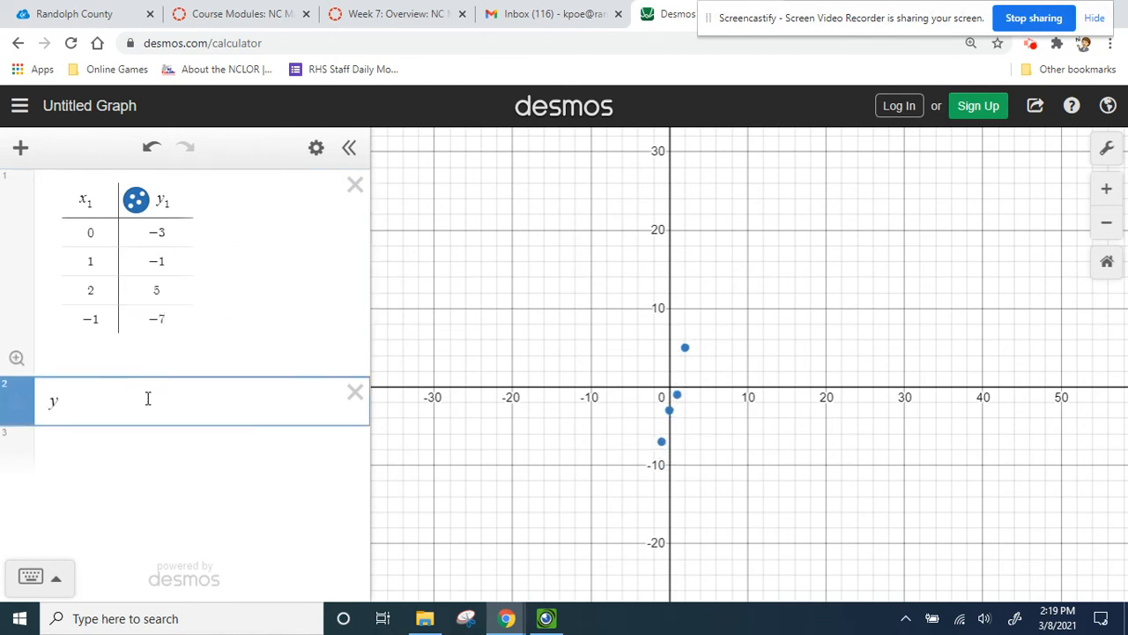
type("_1")
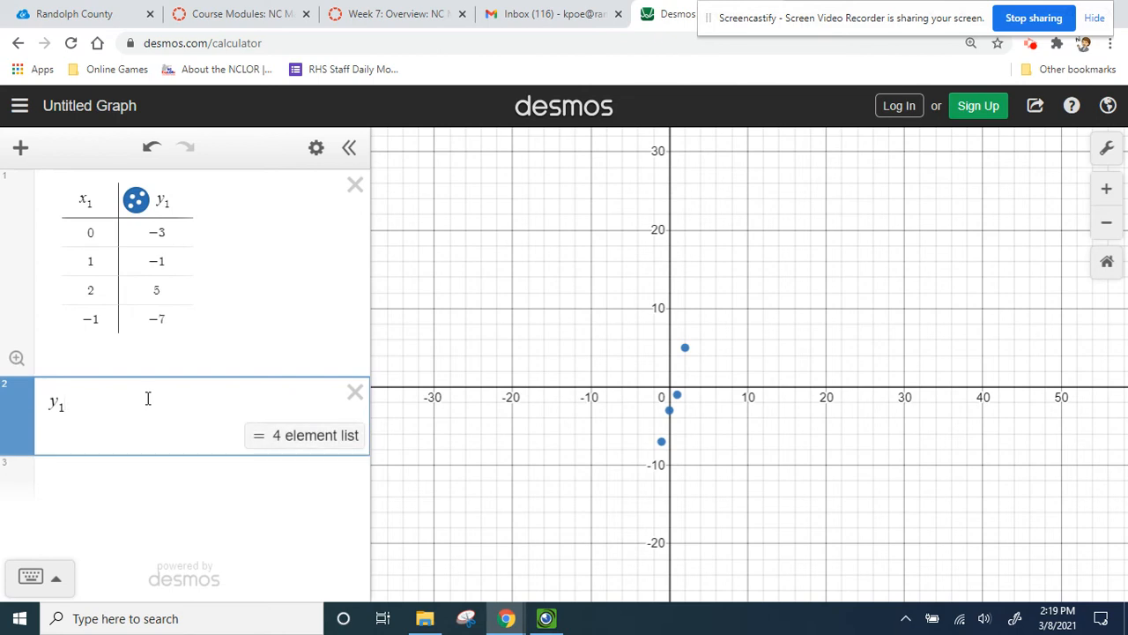
type("~")
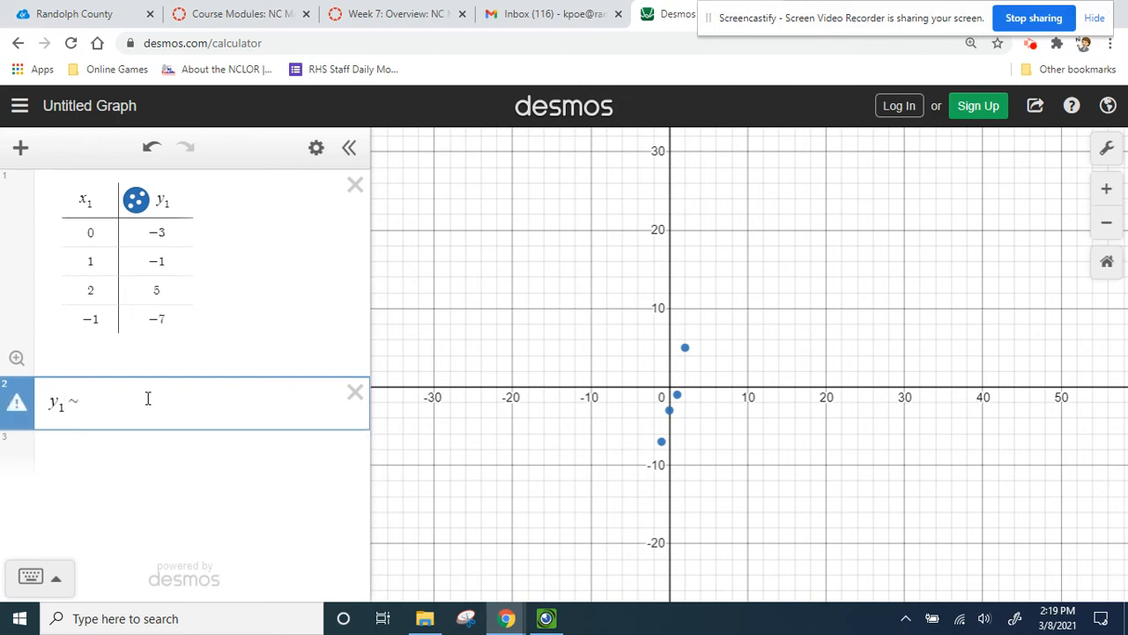
type("mx_1")
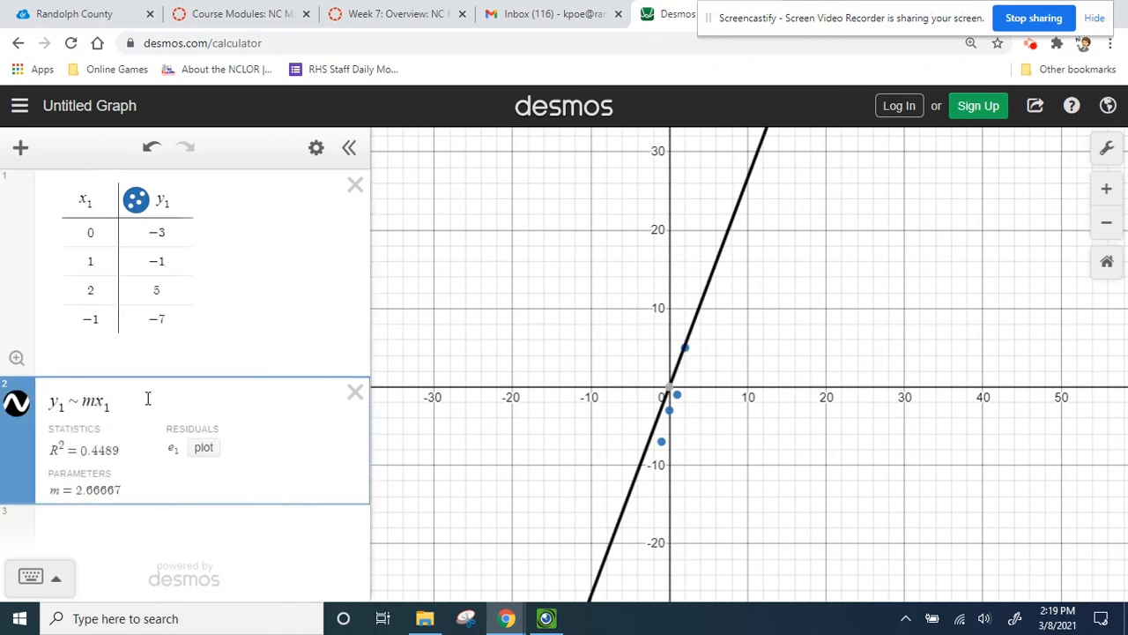
type("+b")
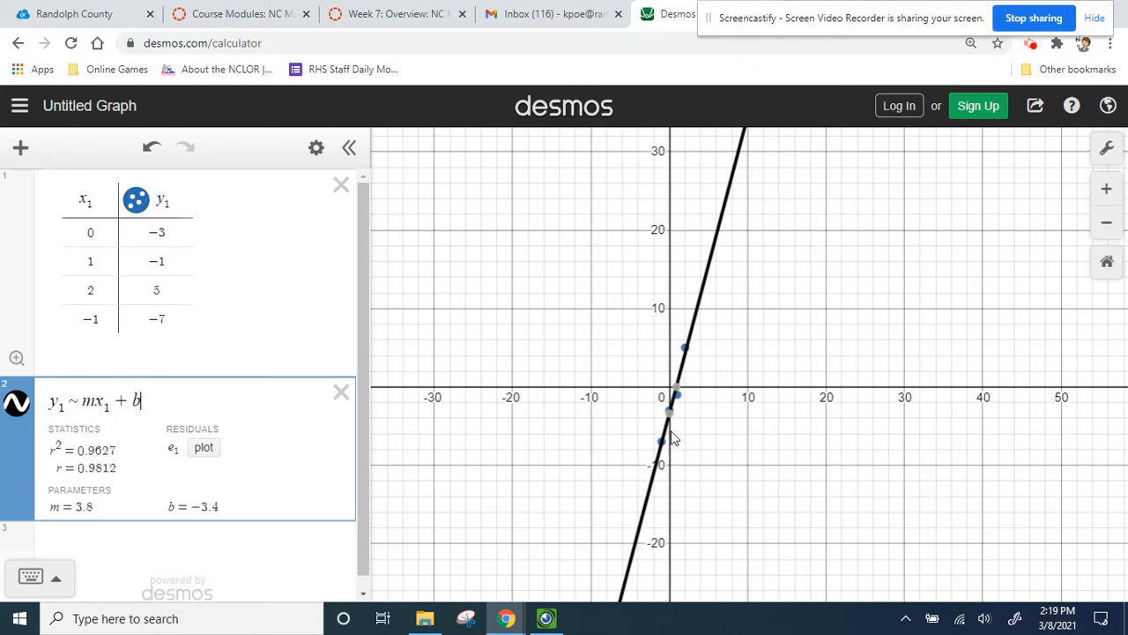
- Rewrite the regression as the quadratic model y1 ~ ax1^2 + bx1 + c
mouse_move(676, 414)
key("BackSpace")
key("BackSpace")
key("BackSpace")
key("BackSpace")
key("BackSpace")
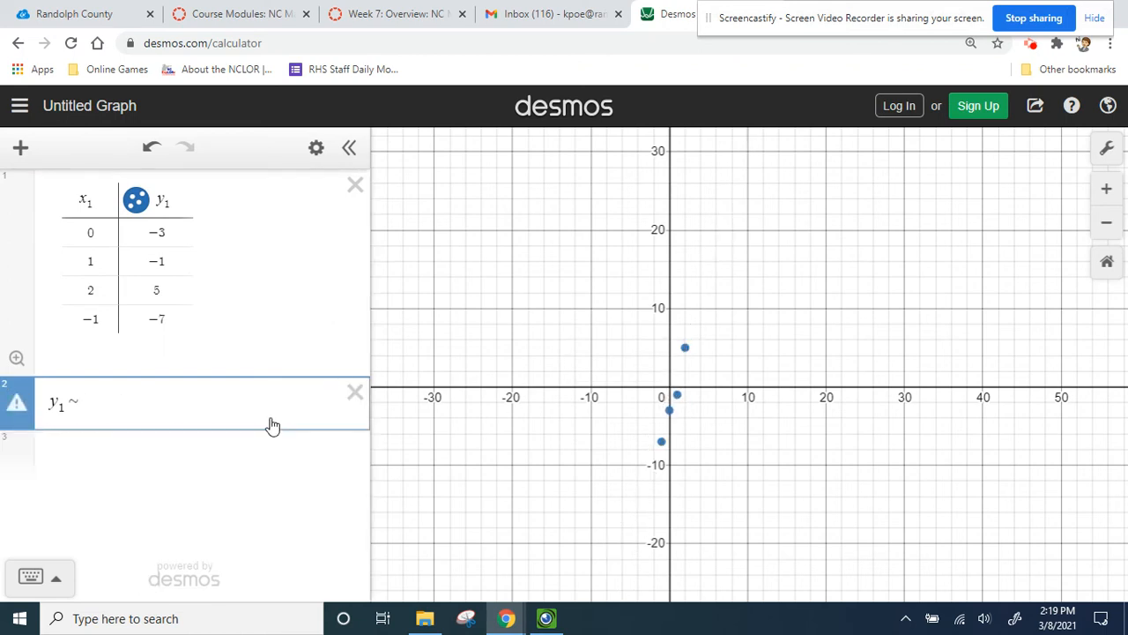
type("ax1^")
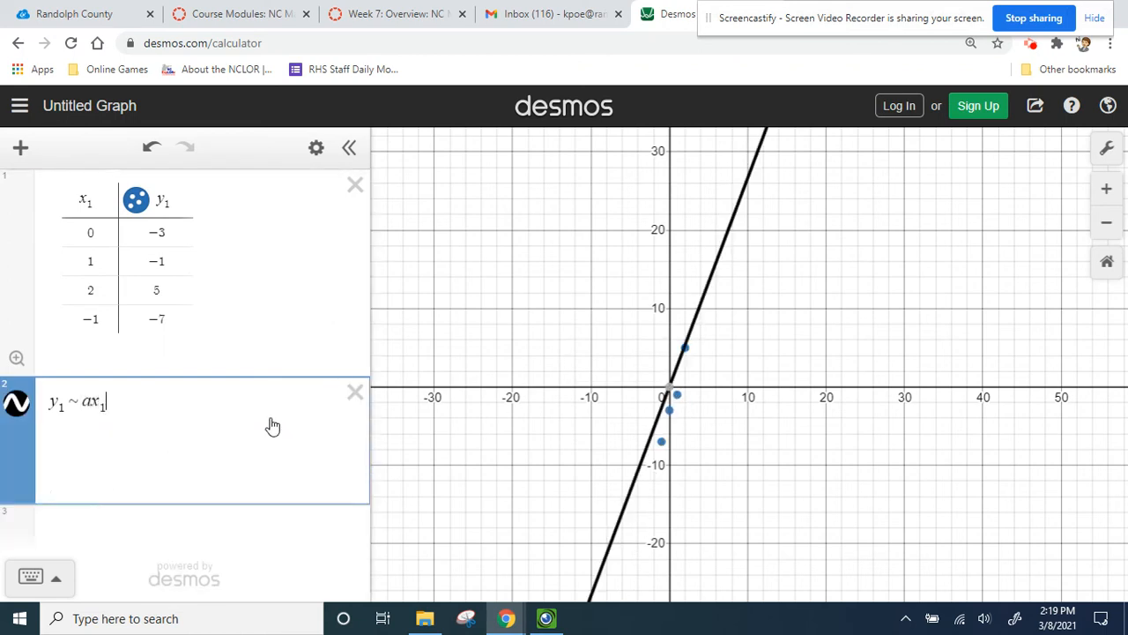
type("2 ")
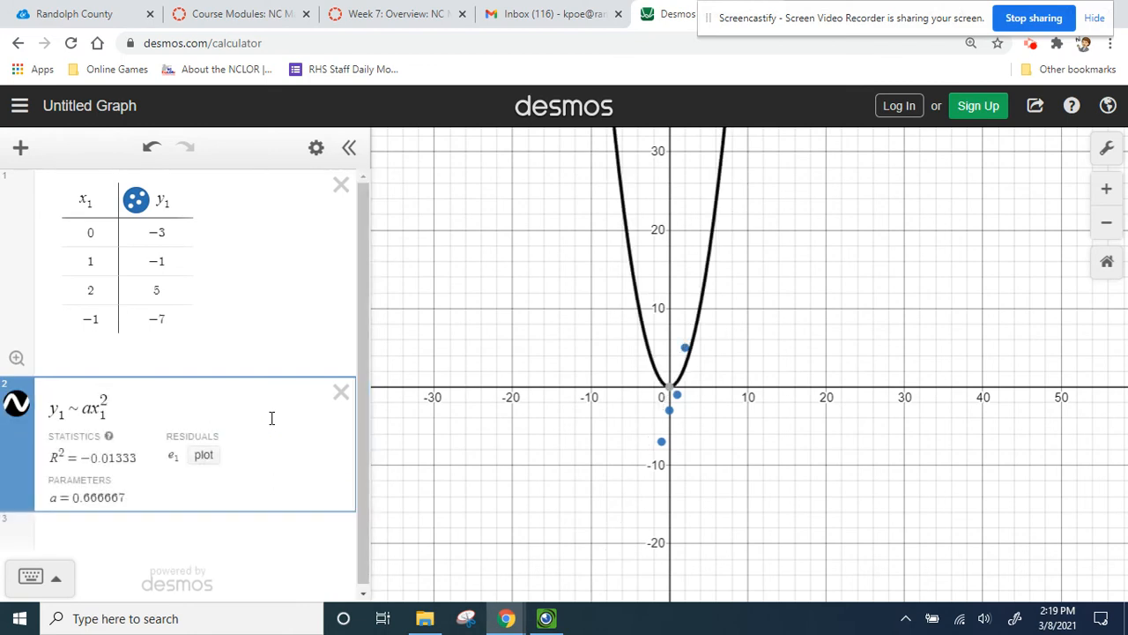
type("+ b")
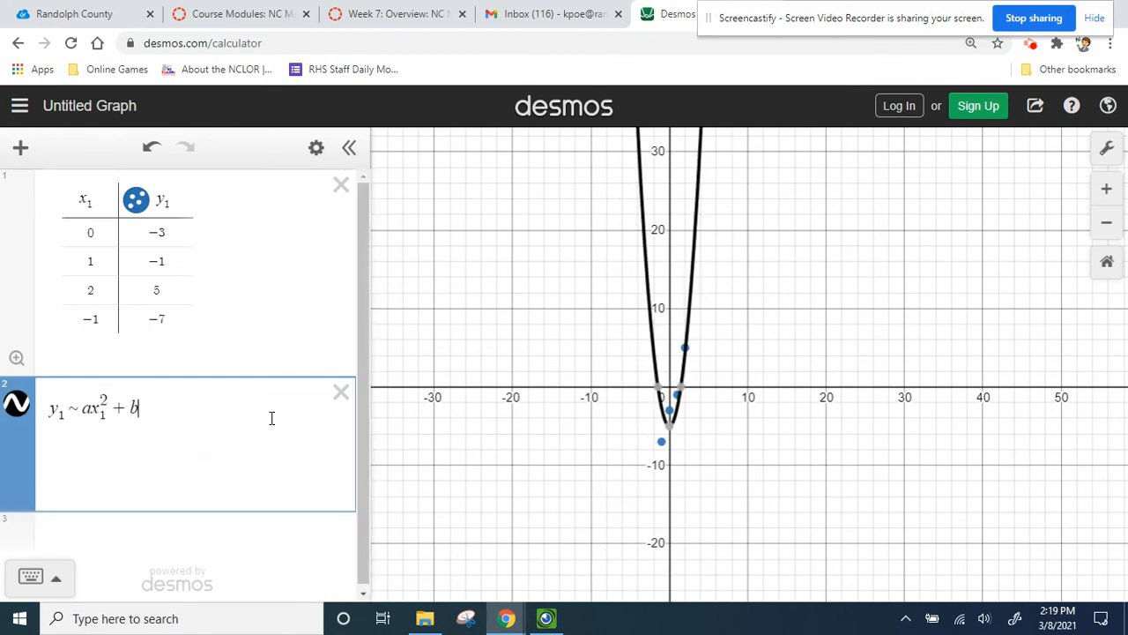
type("x1")
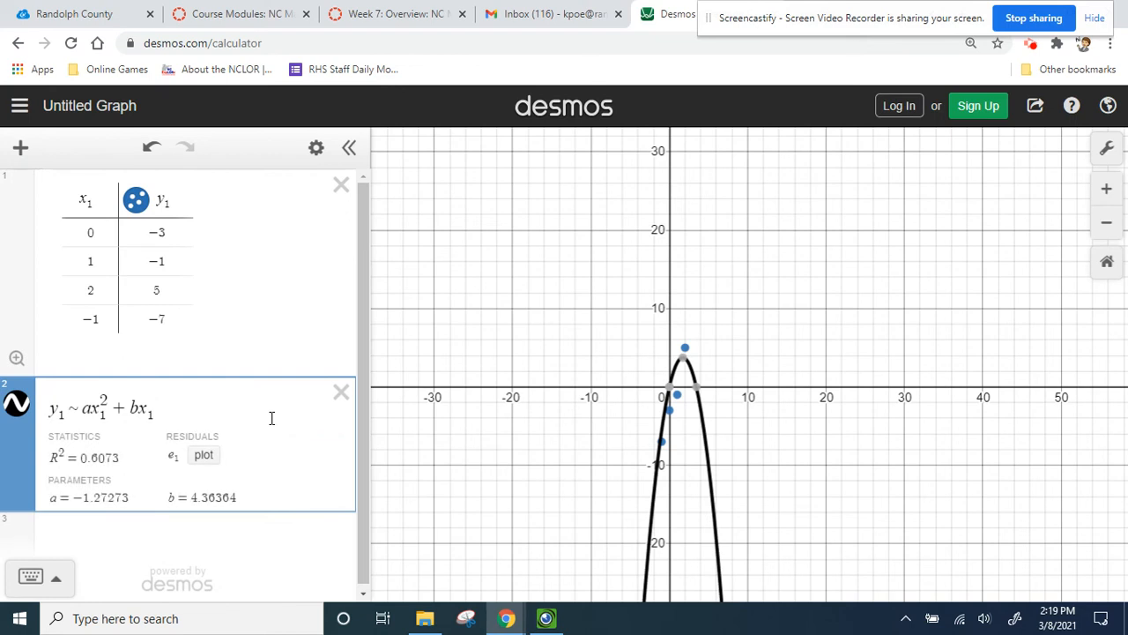
type(" + c")
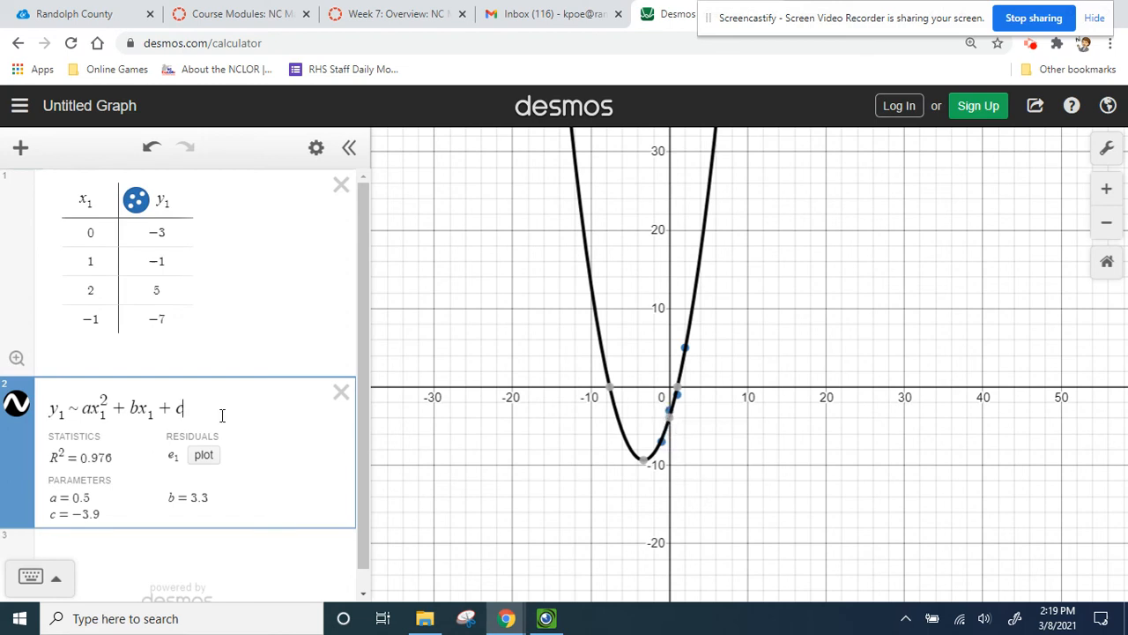
- Change the regression to the cubic model y1 ~ ax1^3 + bx1^2 + cx1 + d
key("BackSpace")
key("BackSpace")
key("BackSpace")
key("BackSpace")
key("BackSpace")
key("BackSpace")
key("BackSpace")
key("BackSpace")
key("BackSpace")
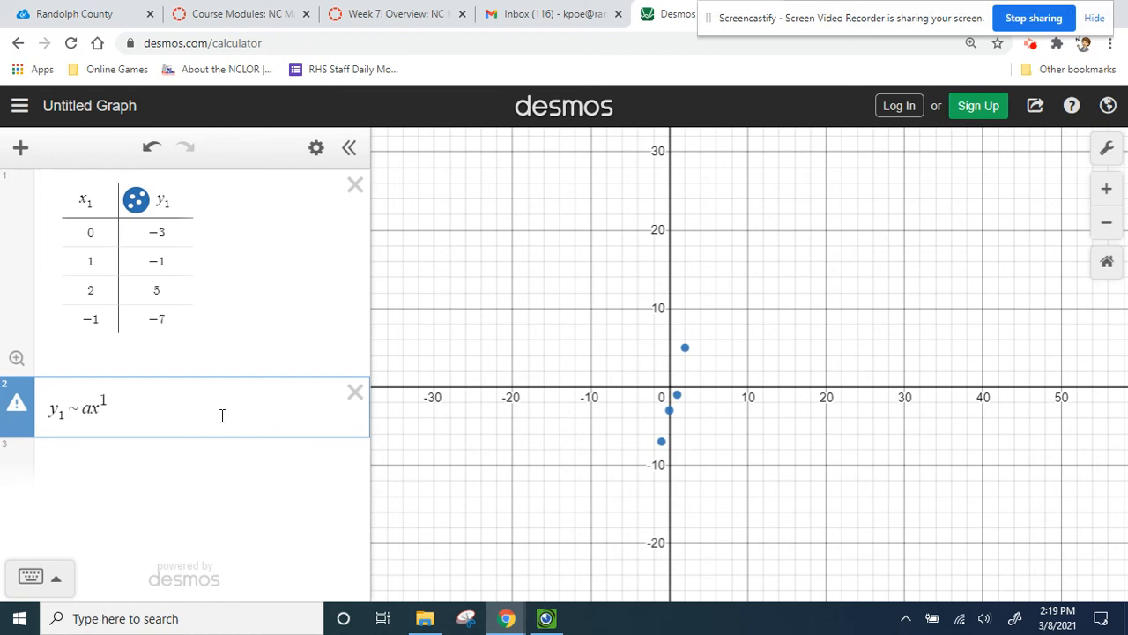
key("BackSpace")
key("BackSpace")
key("BackSpace")
key("BackSpace")
type("1^3")
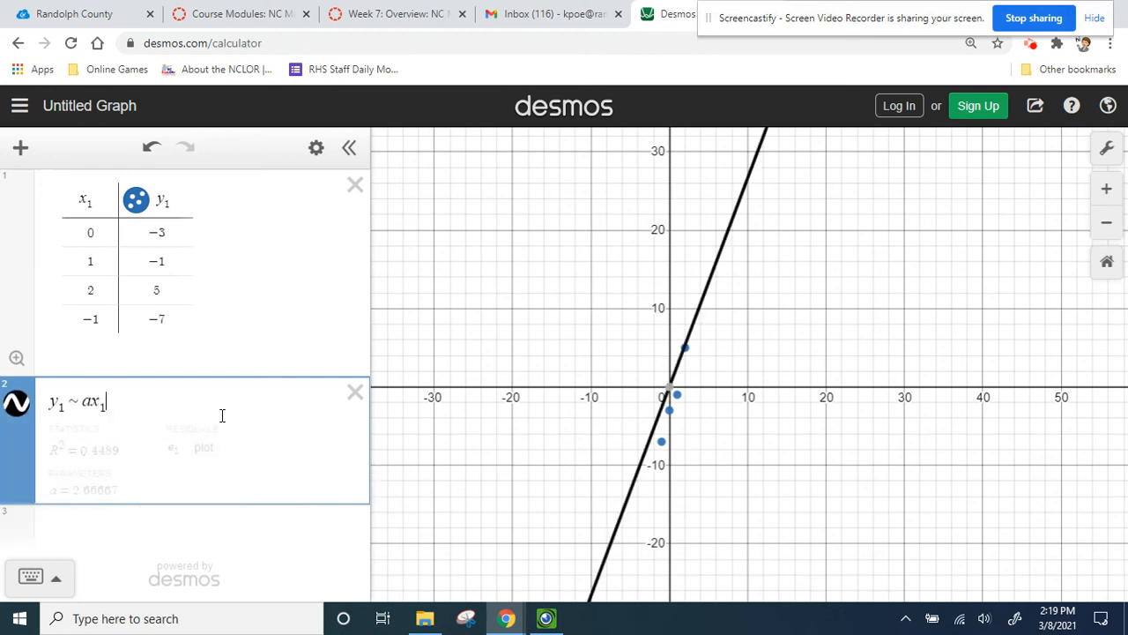
key("Right")
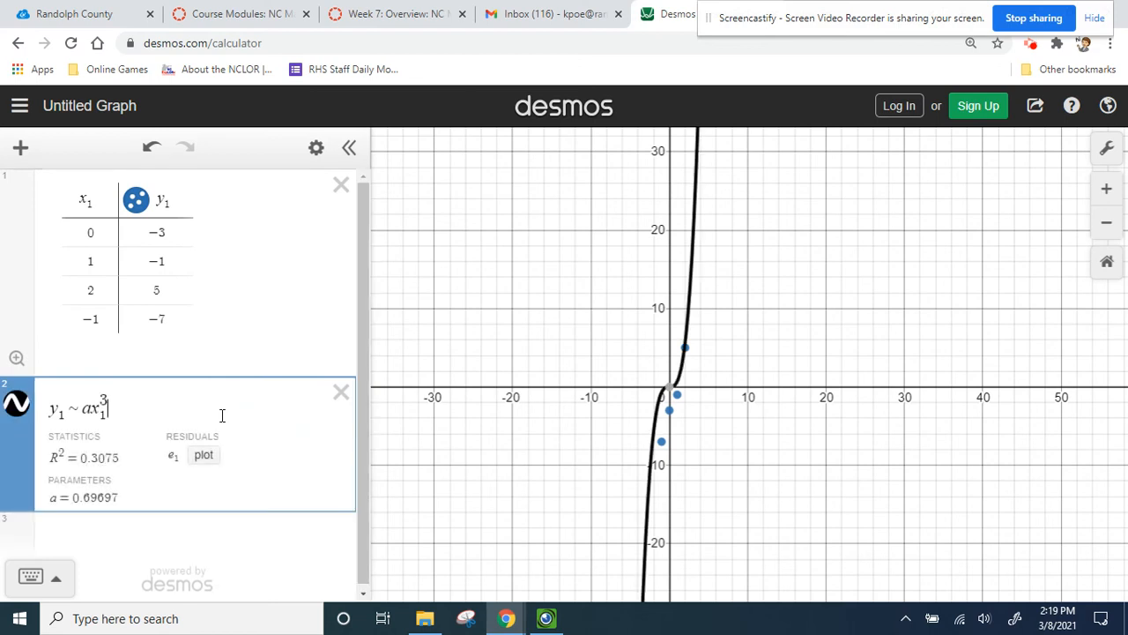
type("+ ")
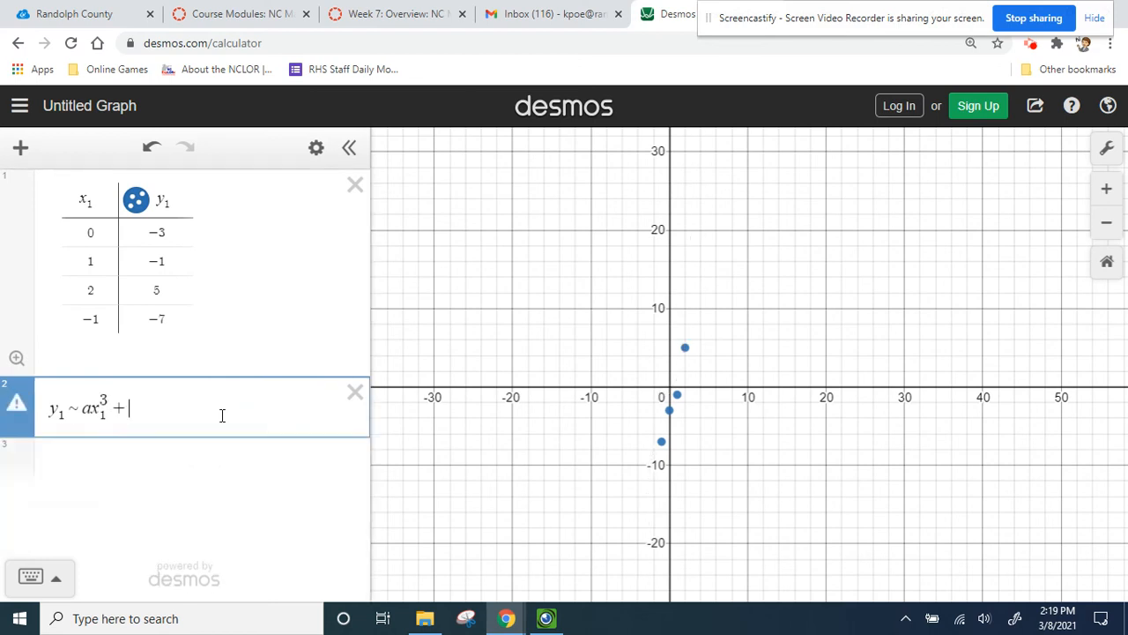
type("bx1^2 ")
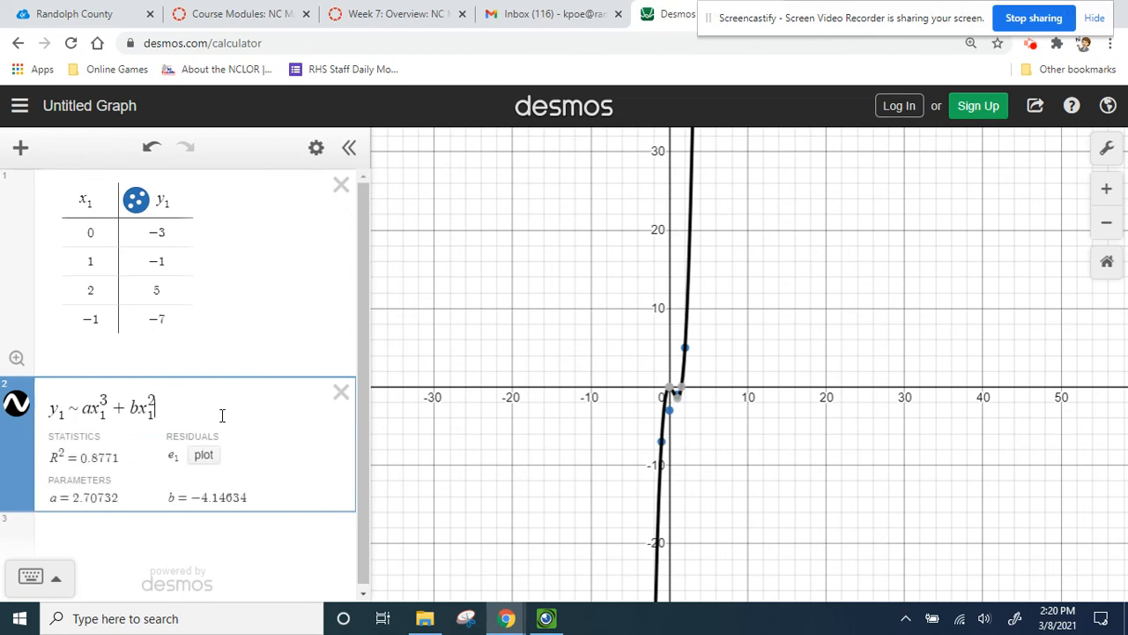
type("+ ")
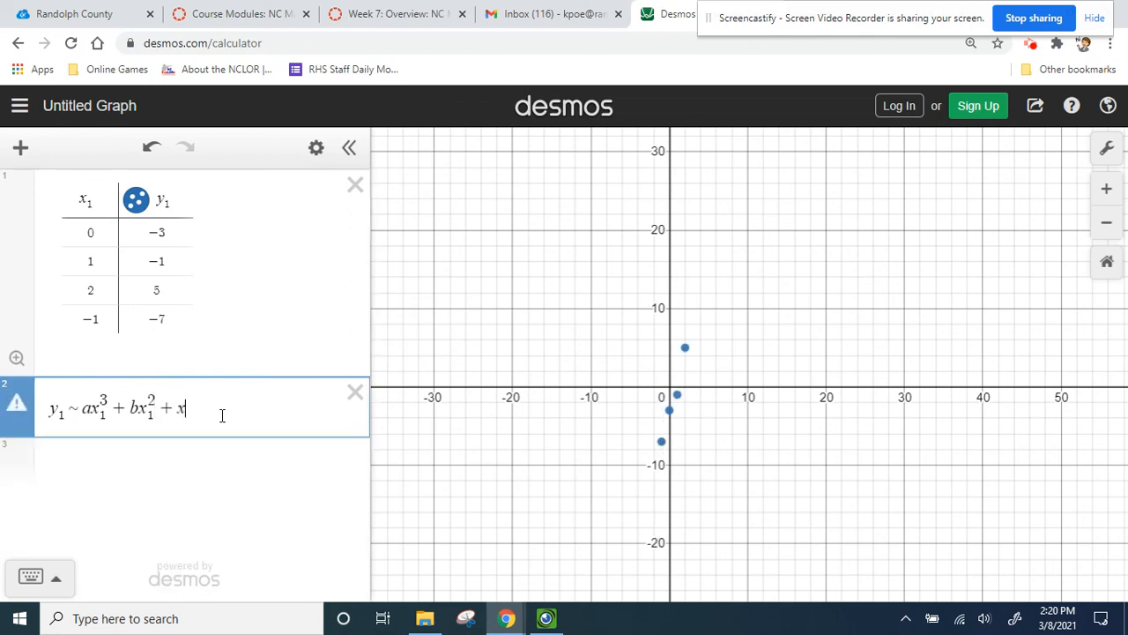
type("c")
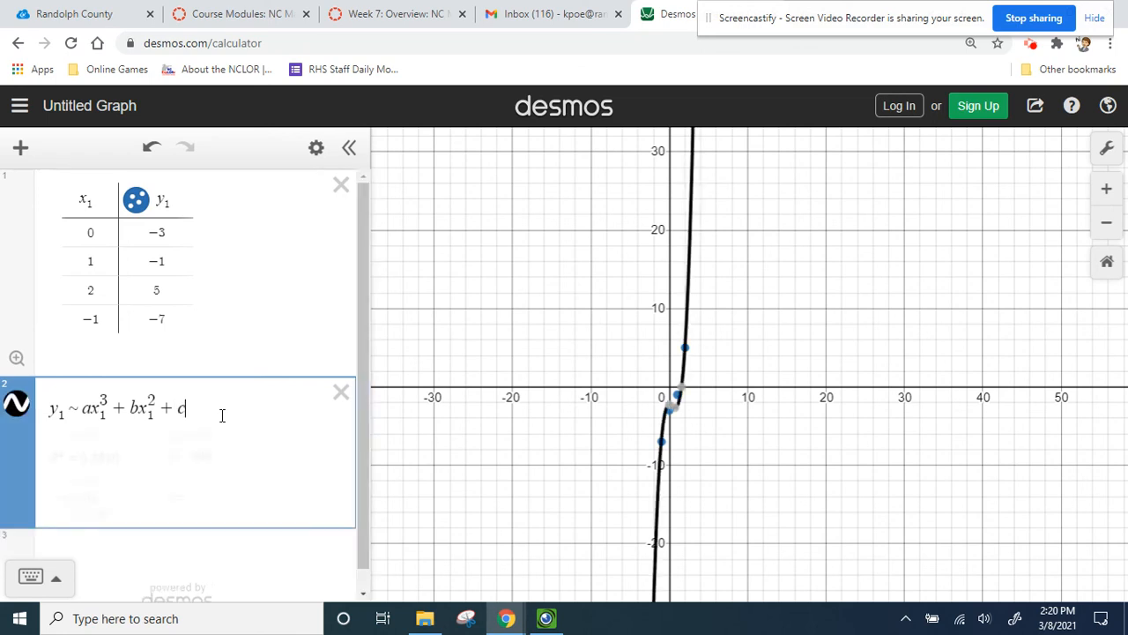
type("x1 + d")
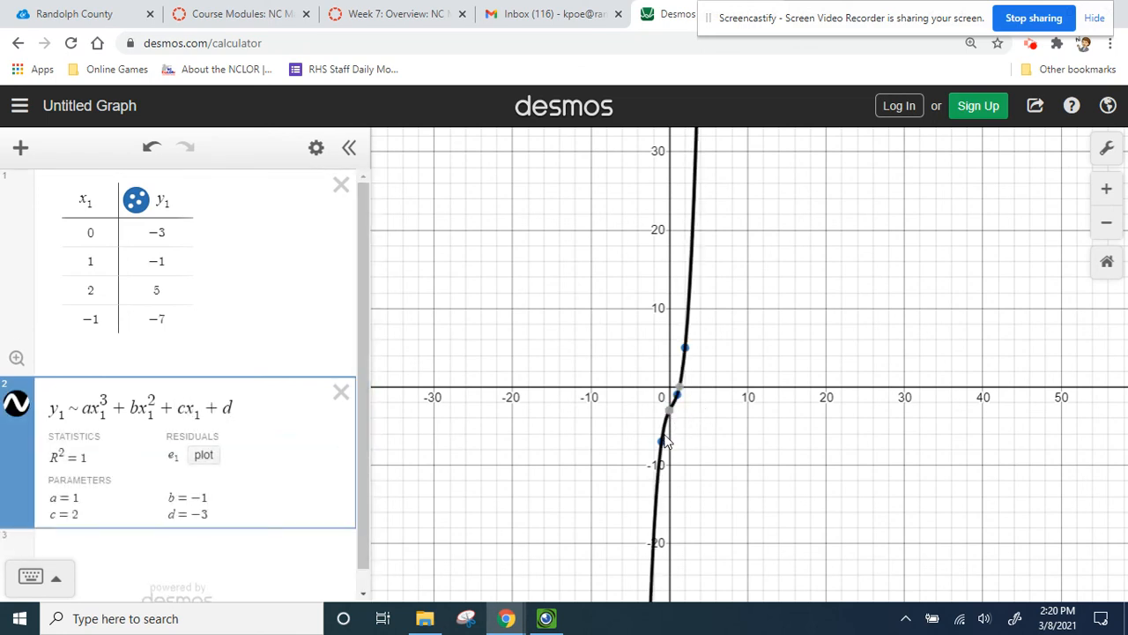
- Examine the cubic curve through the plotted points and its parameters a, b, c and d, and return to the worksheet camera view
left_click(661, 435)
left_click(697, 415)
left_click(725, 443)
left_click_drag(730, 444, 765, 405)
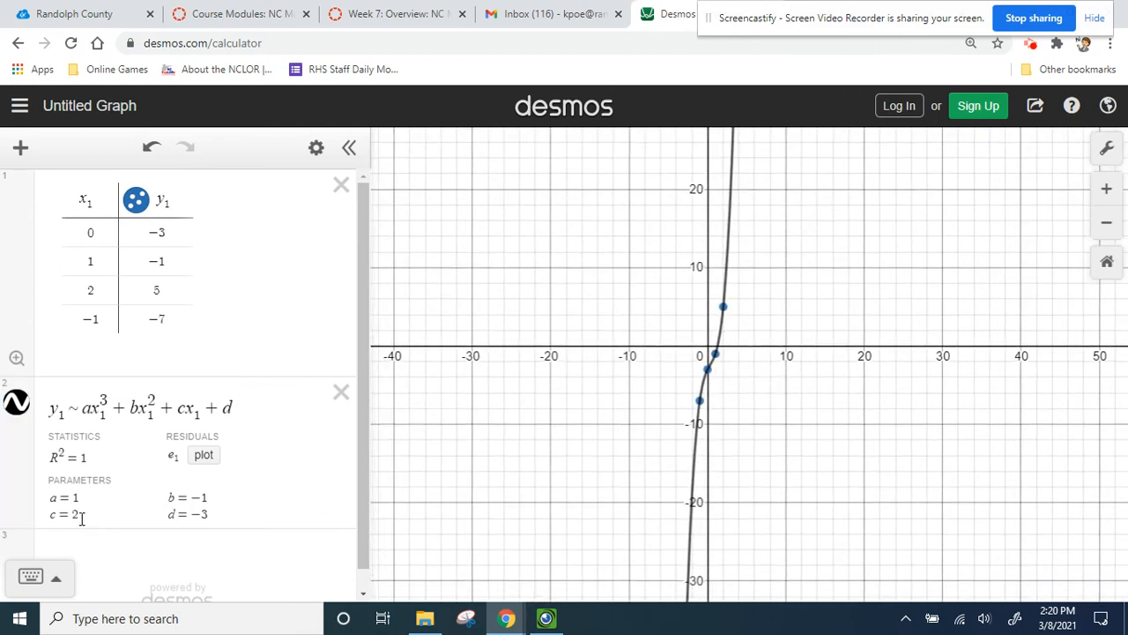
left_click(166, 504)
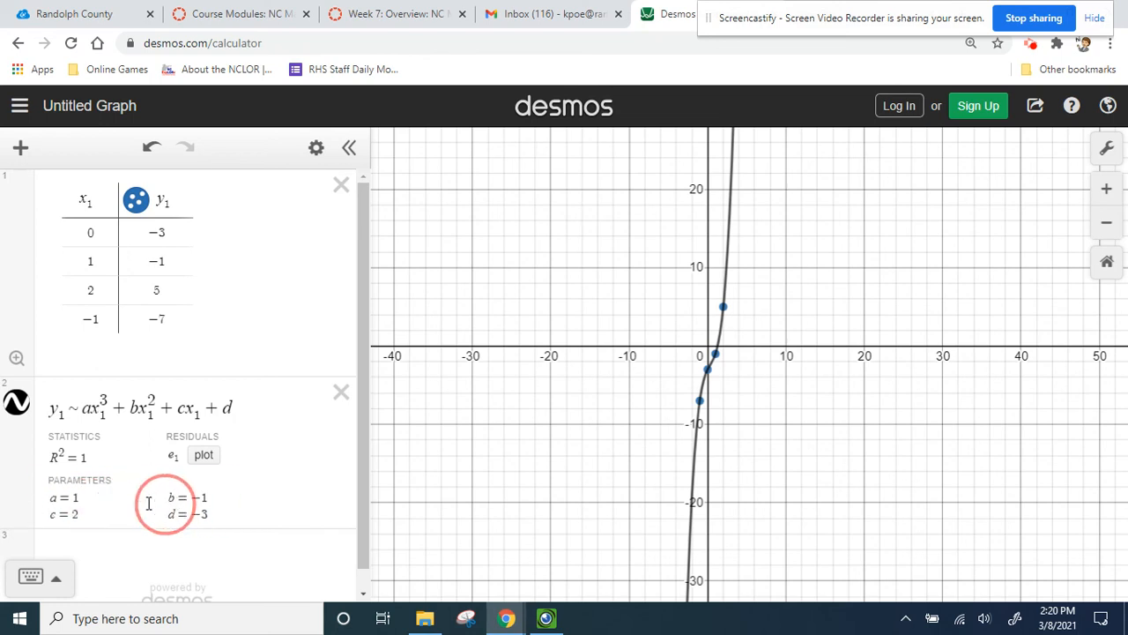
left_click(56, 500)
left_click(201, 499)
left_click(69, 509)
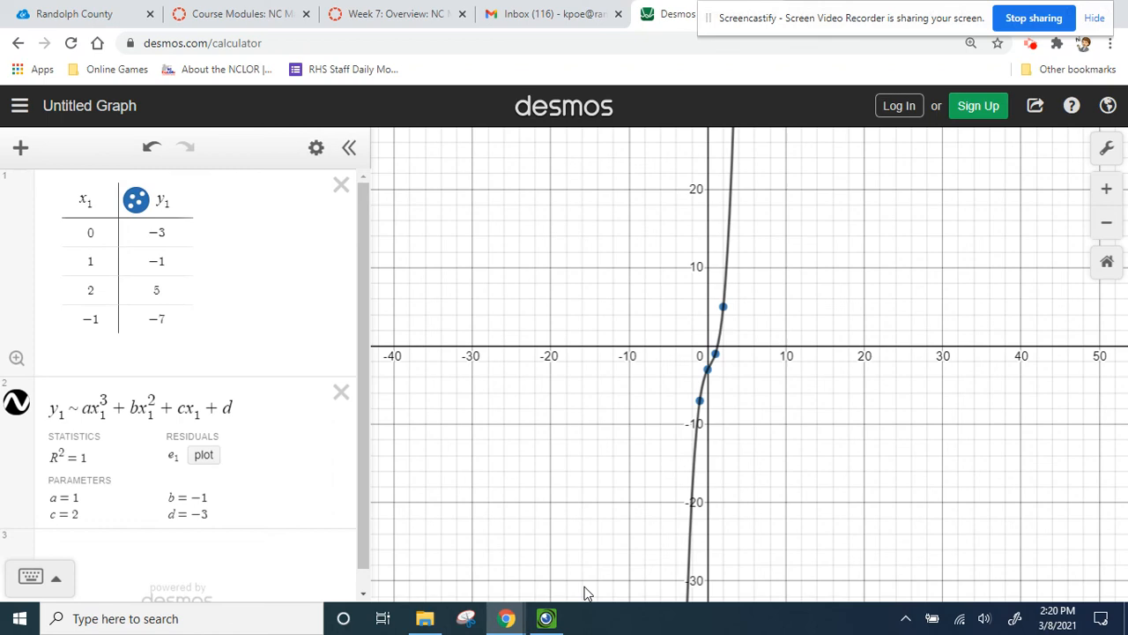
left_click(548, 618)
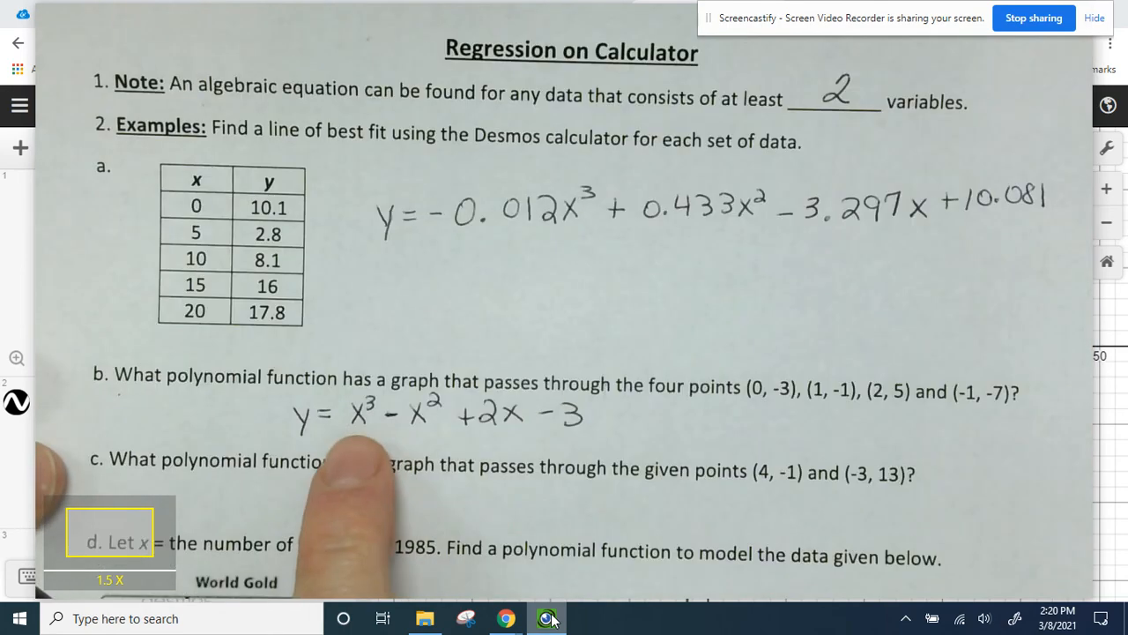